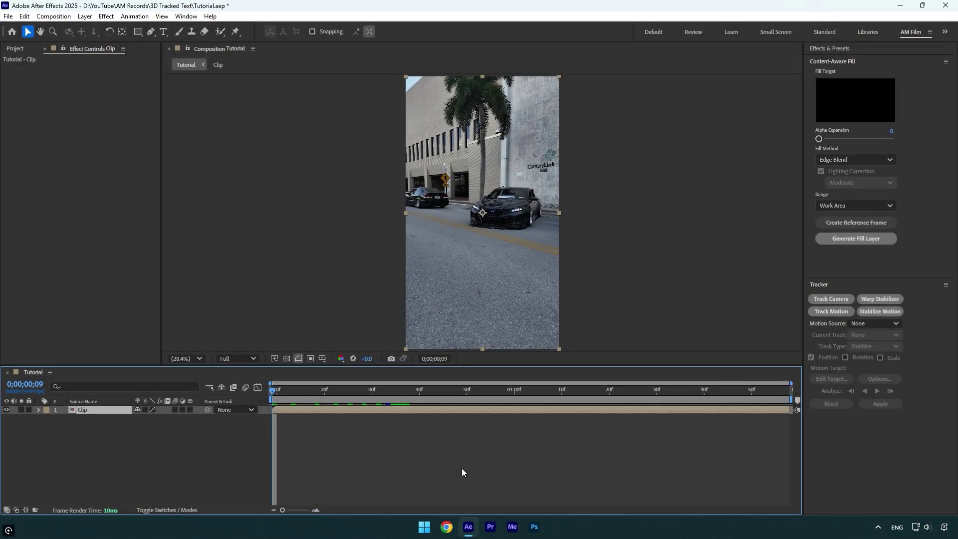
- Camera-track the car clip and pick a solved track point on the car's hood
{"action": "left_click", "coordinate": [828, 299]}
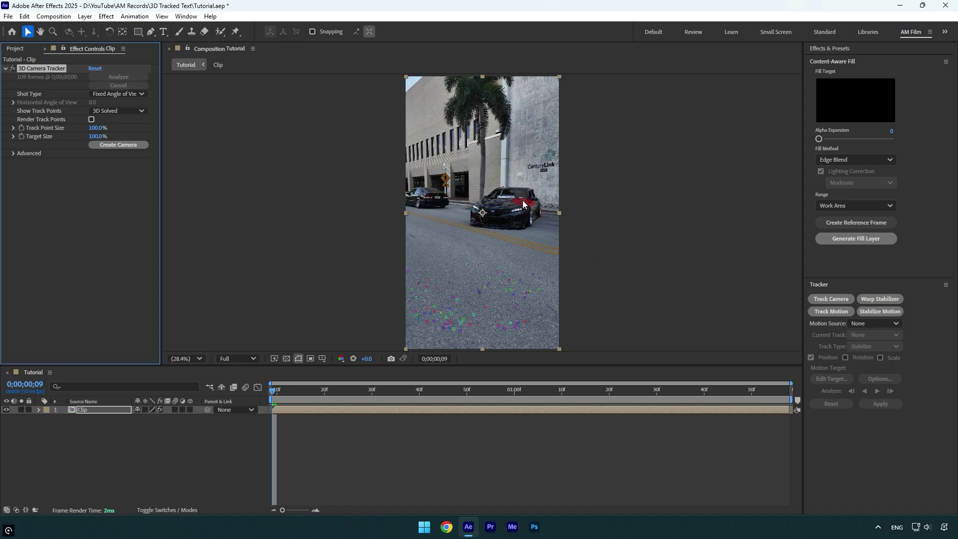
{"action": "left_click", "coordinate": [524, 204]}
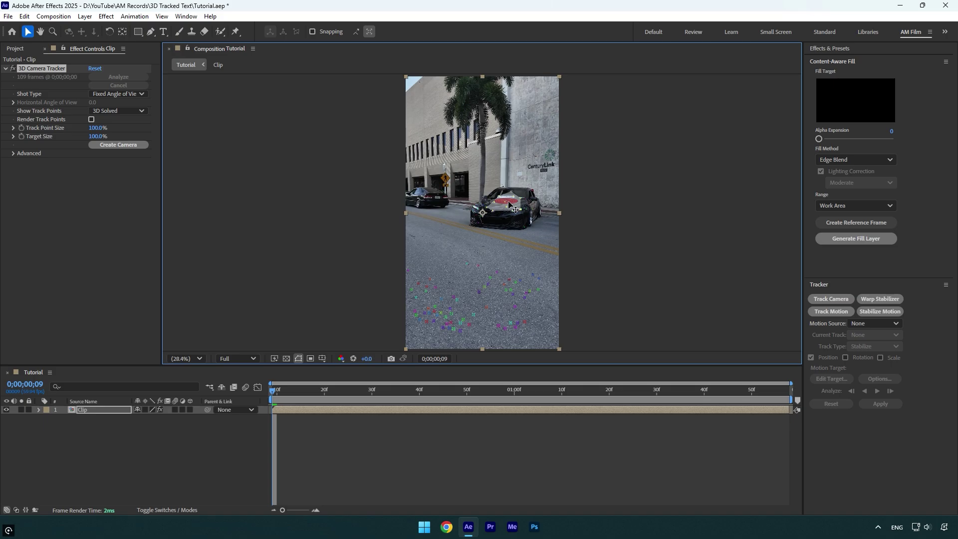
- Create a solid and camera at the hood target, then add a hidden '3d text' text layer
{"action": "right_click", "coordinate": [509, 204]}
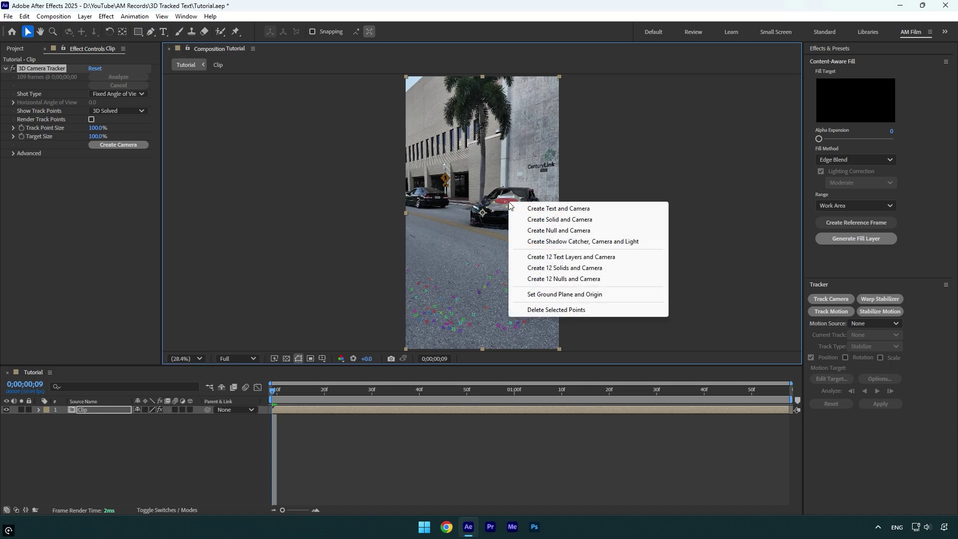
{"action": "left_click", "coordinate": [529, 219]}
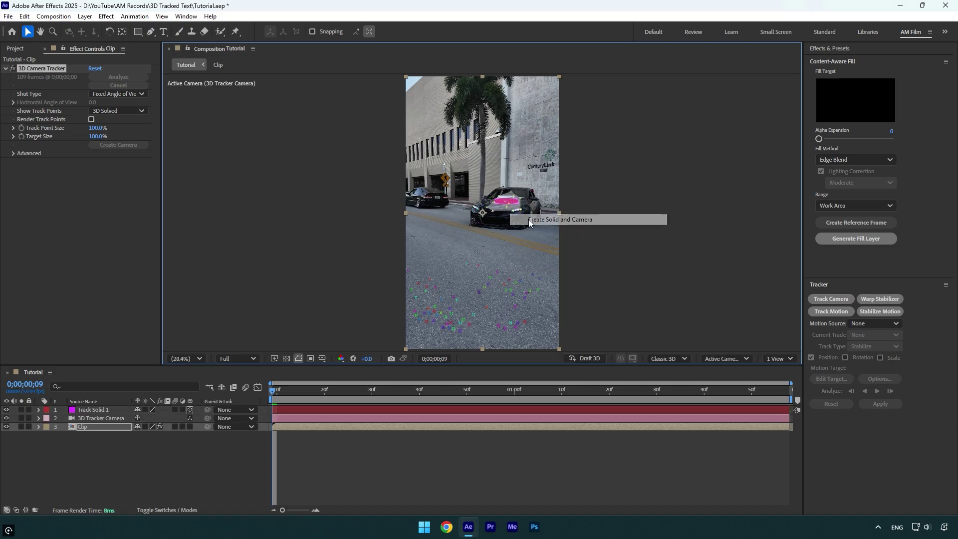
{"action": "left_click", "coordinate": [164, 32]}
{"action": "left_click", "coordinate": [448, 144]}
{"action": "type", "text": "3d te"}
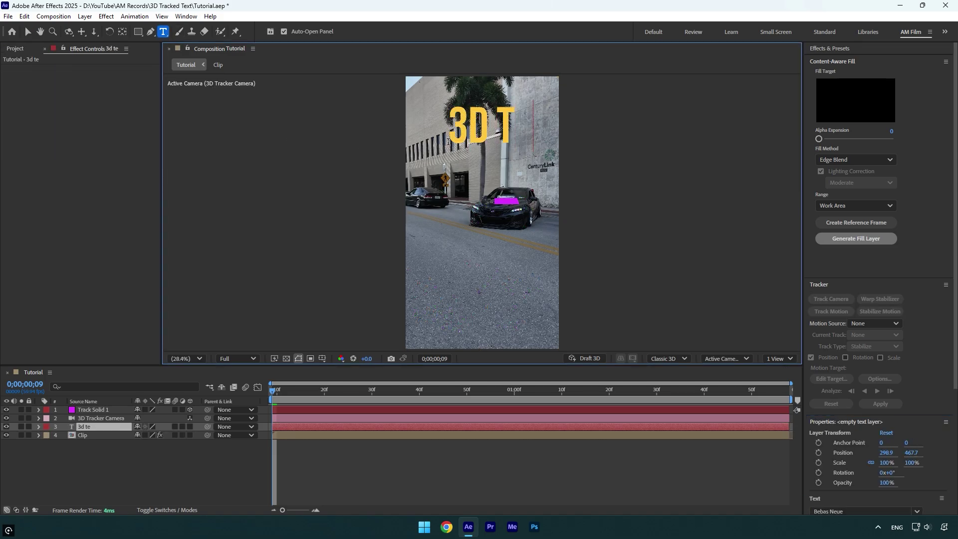
{"action": "type", "text": "xt"}
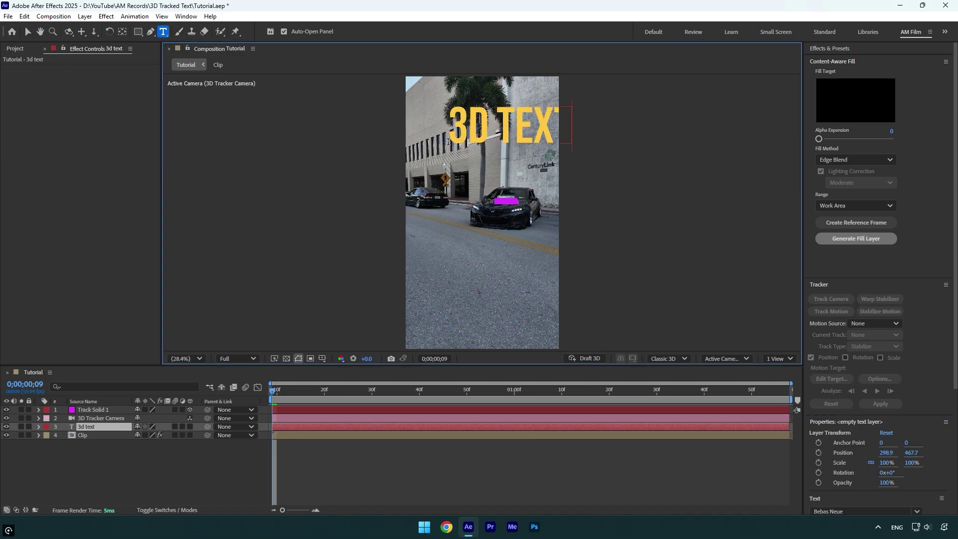
{"action": "left_click", "coordinate": [6, 427]}
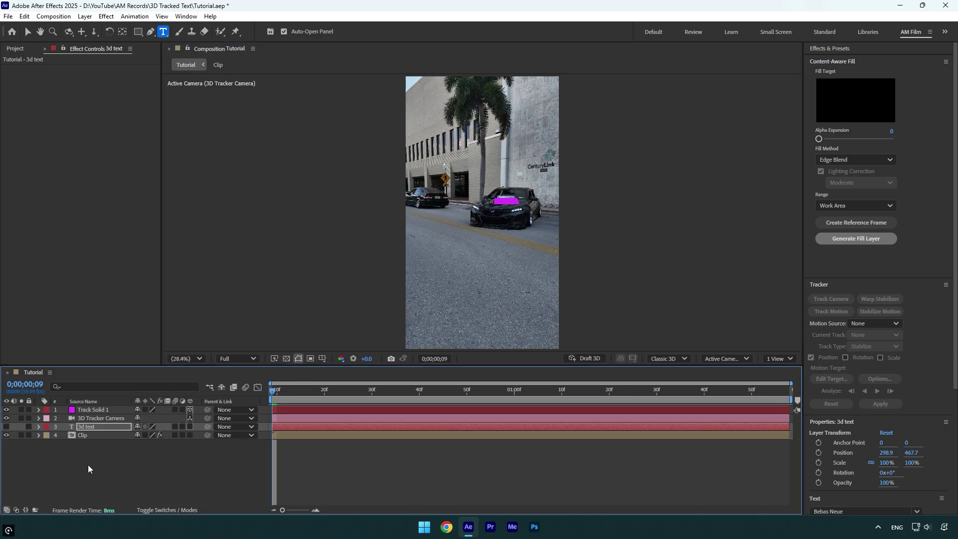
- Create a white 1080×1920 solid layer named 'Element'
{"action": "right_click", "coordinate": [89, 469]}
{"action": "mouse_move", "coordinate": [107, 338]}
{"action": "left_click", "coordinate": [241, 368]}
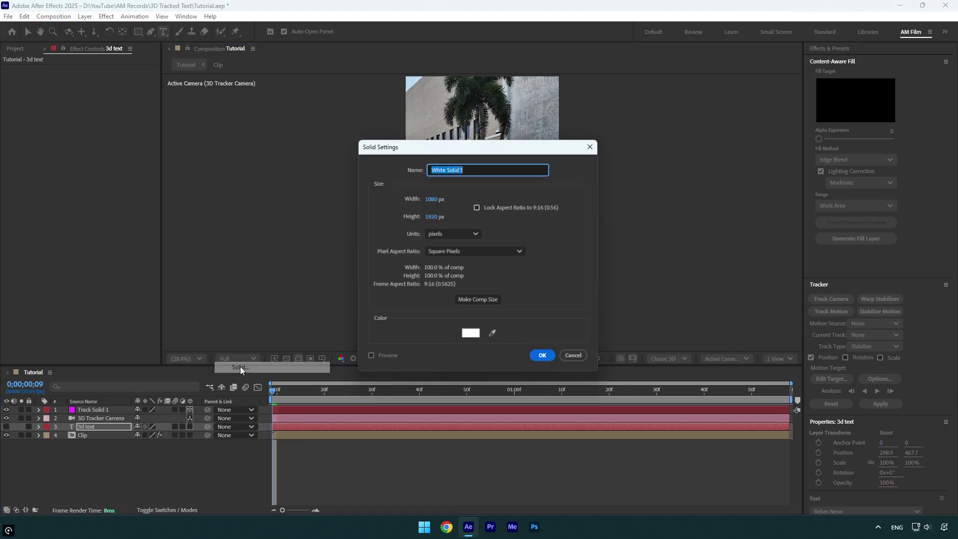
{"action": "type", "text": "Element"}
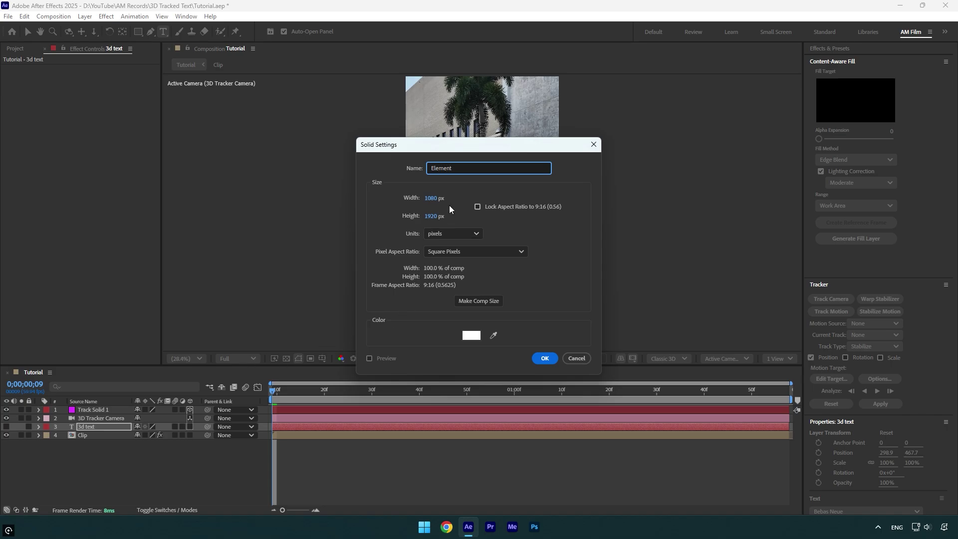
{"action": "left_click", "coordinate": [540, 363]}
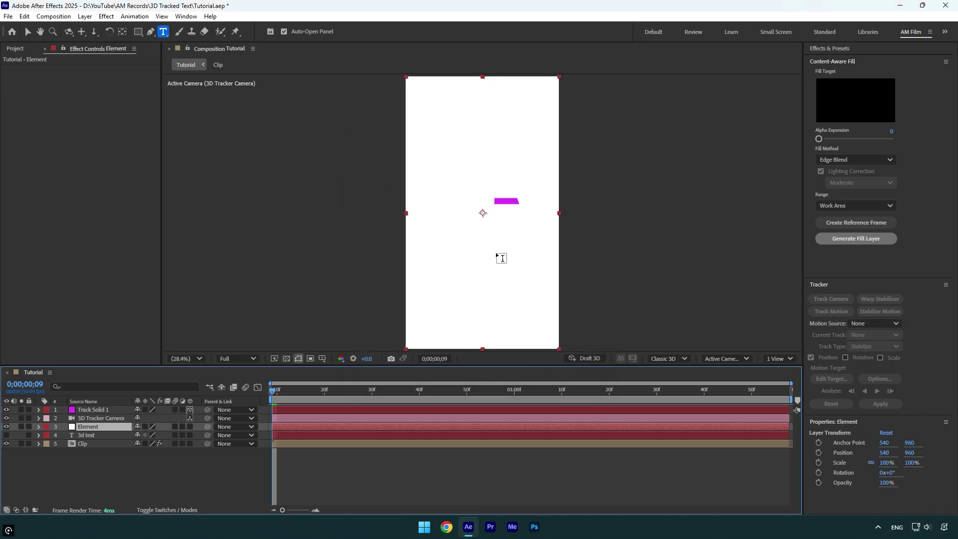
- Apply Element to the solid and set Custom Text and Masks Path Layer 1 to '3d text'
{"action": "key", "text": "ctrl+space"}
{"action": "type", "text": "ele"}
{"action": "key", "text": "Return"}
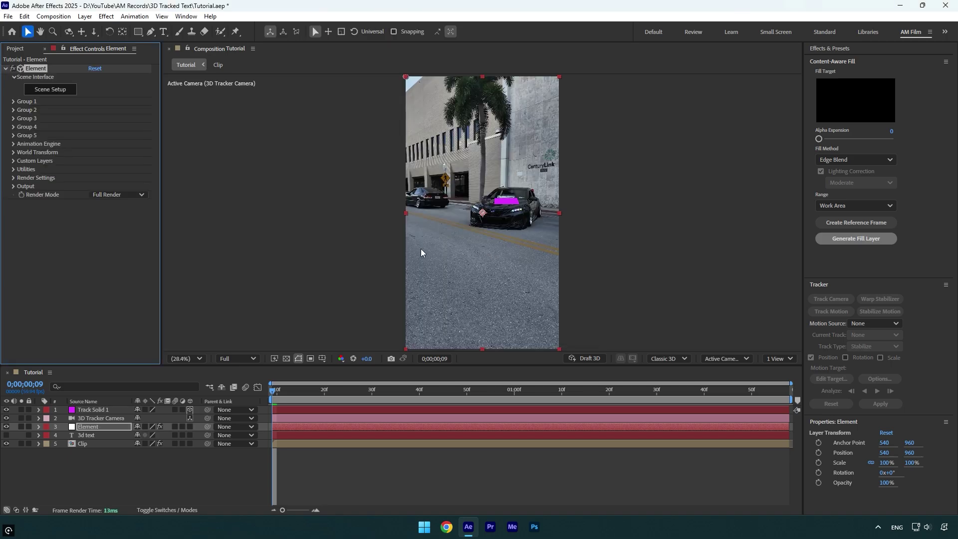
{"action": "left_click", "coordinate": [12, 161]}
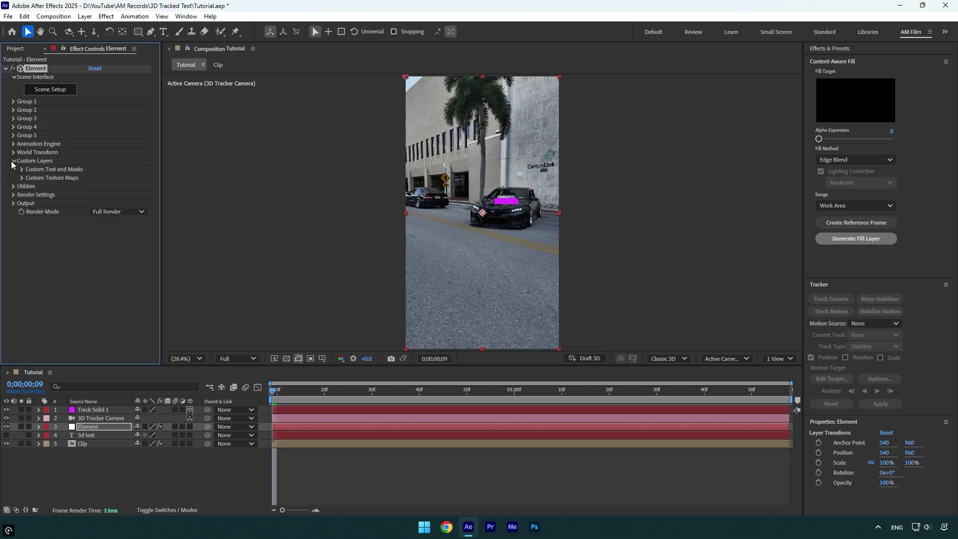
{"action": "left_click", "coordinate": [21, 169]}
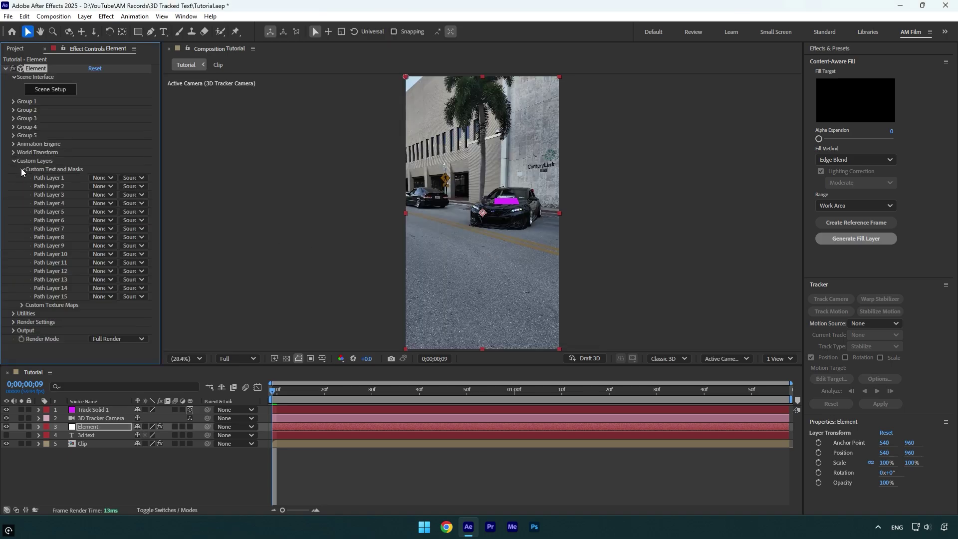
{"action": "left_click", "coordinate": [102, 178]}
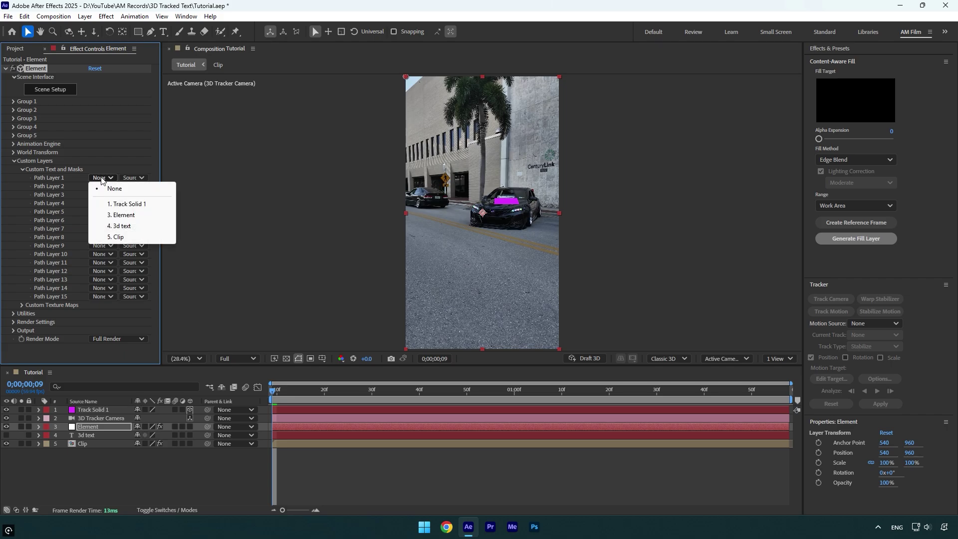
{"action": "left_click", "coordinate": [129, 227]}
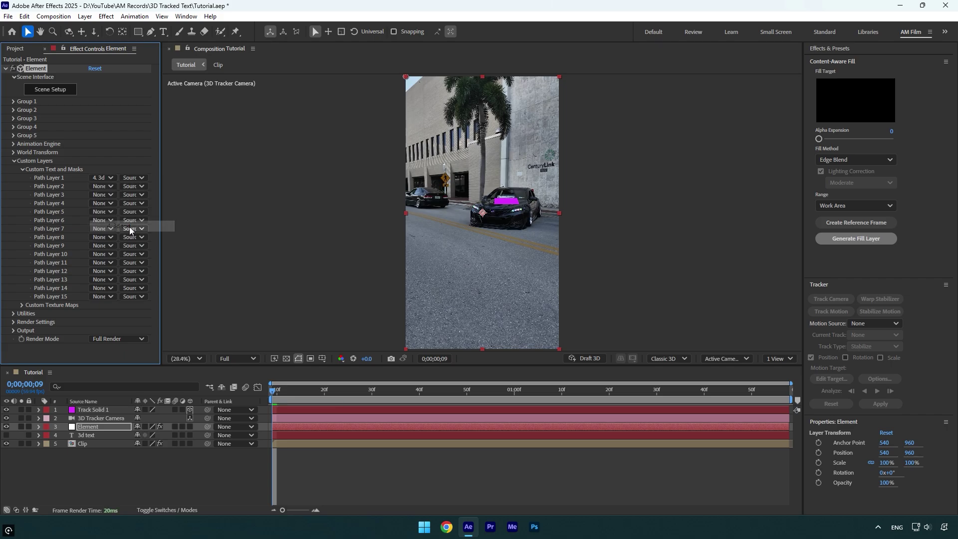
- Extrude the 3D TEXT in Scene Setup, deepen Bevel 1's Extrude to 1.92, and apply
{"action": "left_click", "coordinate": [60, 92]}
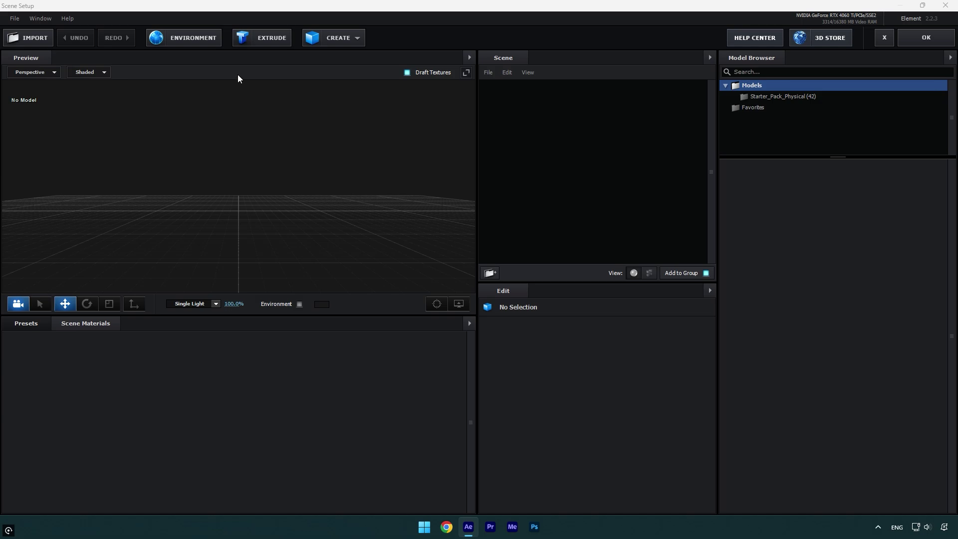
{"action": "left_click", "coordinate": [264, 43]}
{"action": "left_click_drag", "start_coordinate": [209, 139], "coordinate": [243, 143]}
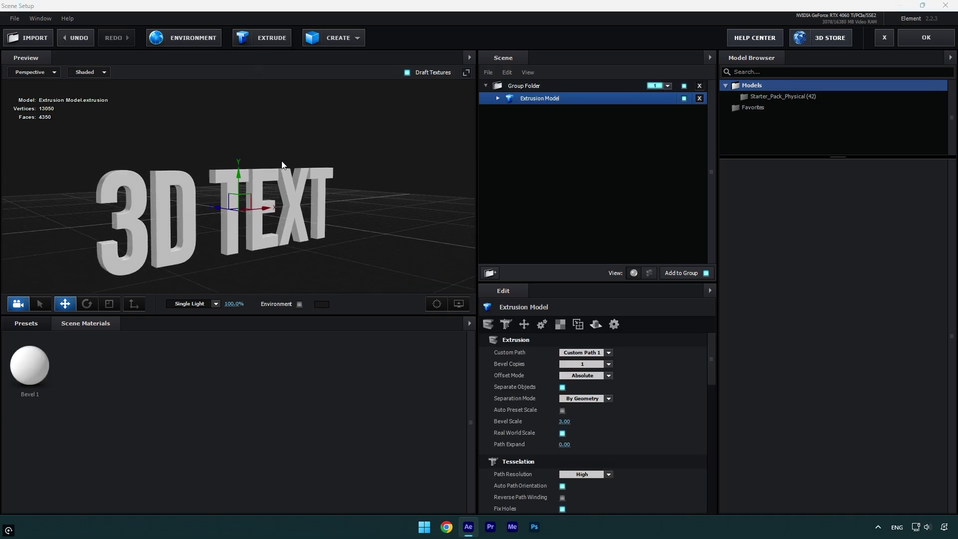
{"action": "left_click", "coordinate": [497, 99]}
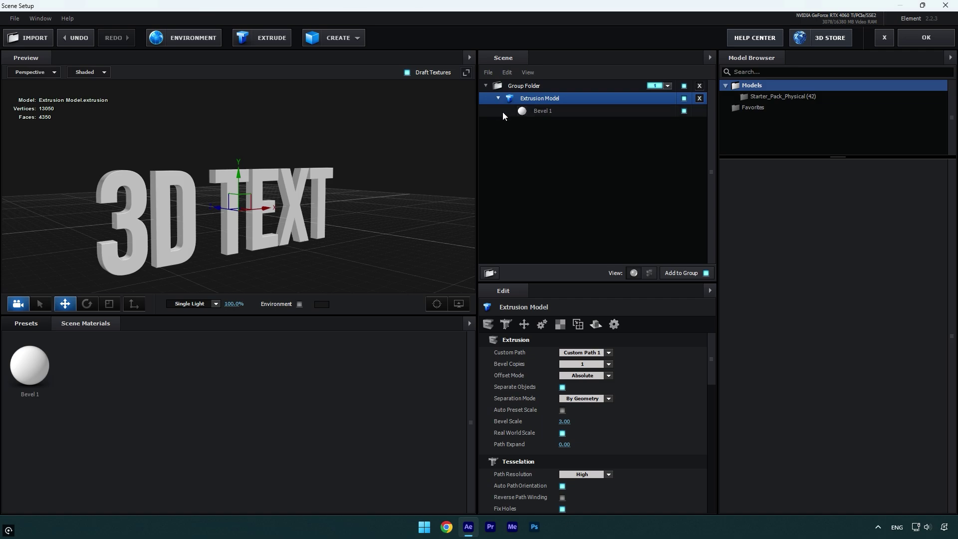
{"action": "left_click", "coordinate": [537, 114]}
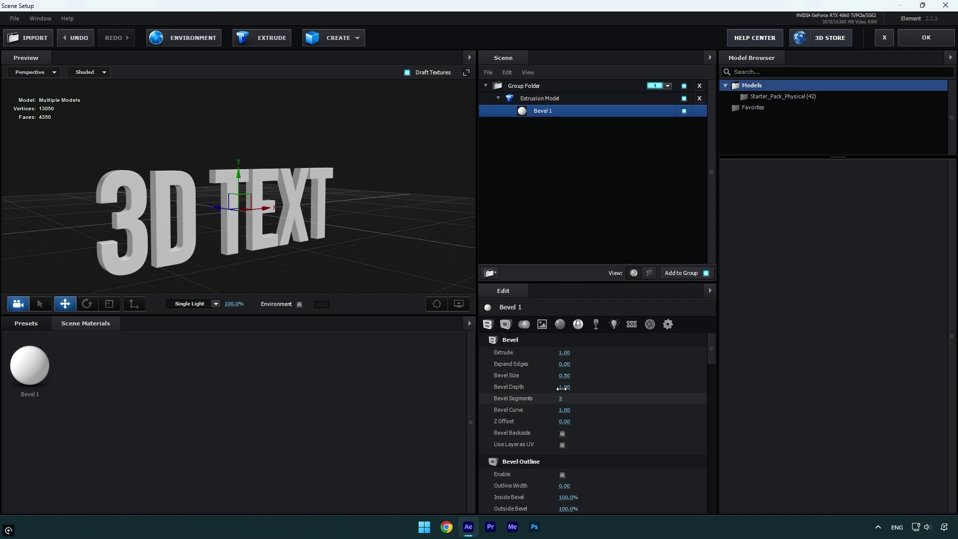
{"action": "left_click_drag", "start_coordinate": [565, 352], "coordinate": [609, 349]}
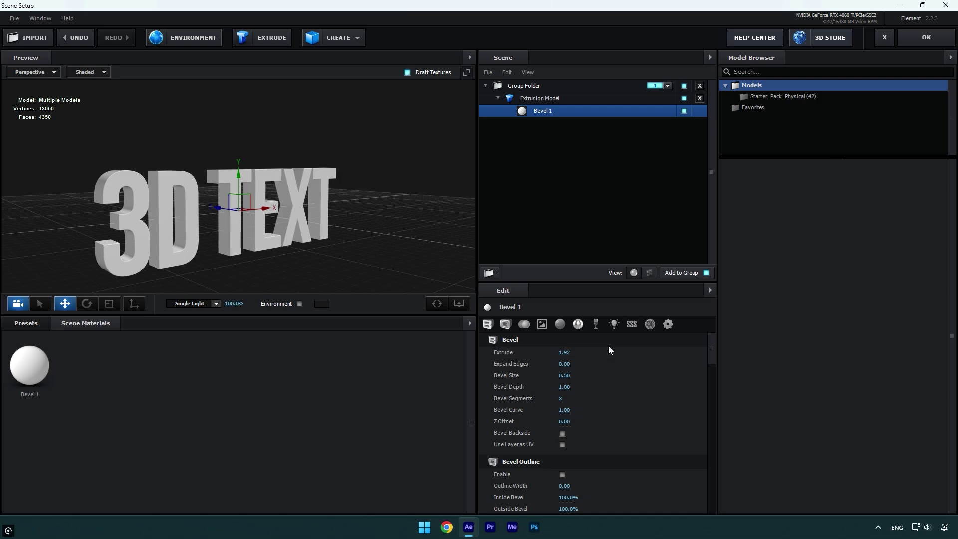
{"action": "left_click", "coordinate": [921, 38]}
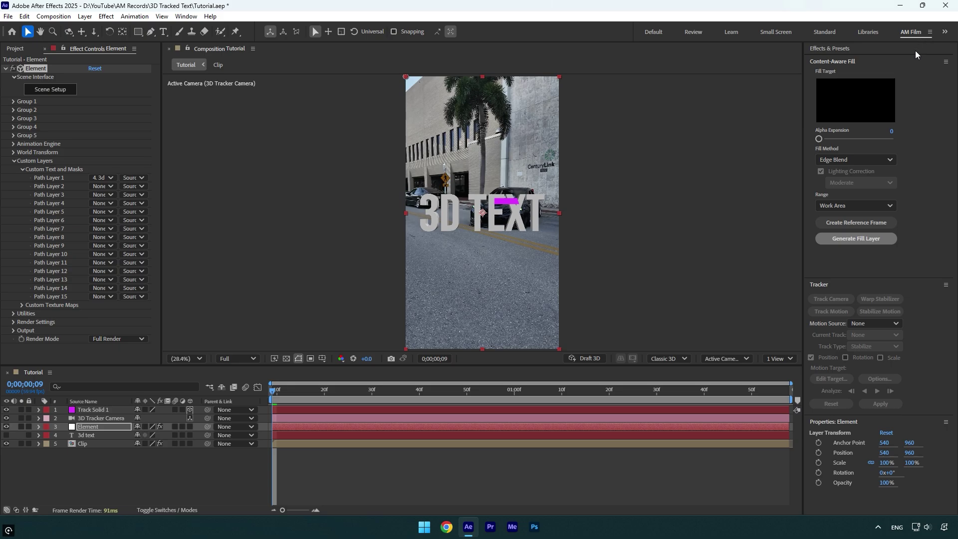
- Scrub back through the early frames to check the extruded 3D TEXT over the car
{"action": "left_click_drag", "start_coordinate": [360, 390], "coordinate": [266, 390]}
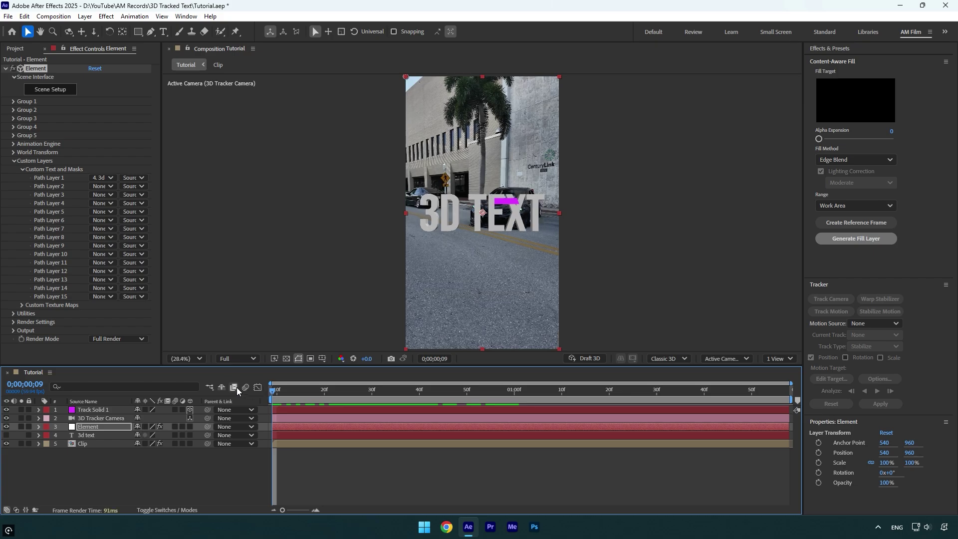
- Copy Track Solid 1's depth 15223.8 into Element Group 1's replicator Position Z
{"action": "left_click", "coordinate": [94, 409]}
{"action": "key", "text": "p"}
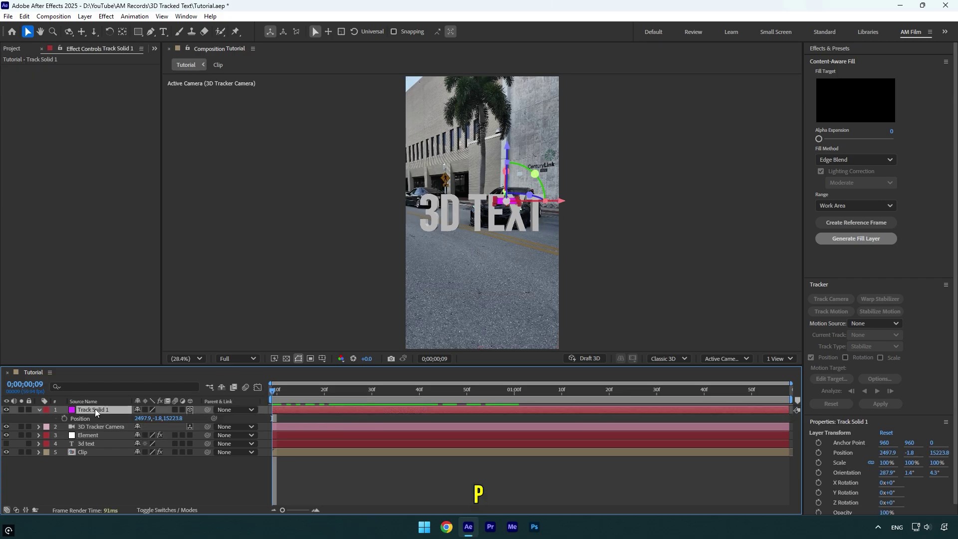
{"action": "key", "text": "ctrl+c"}
{"action": "left_click", "coordinate": [178, 418]}
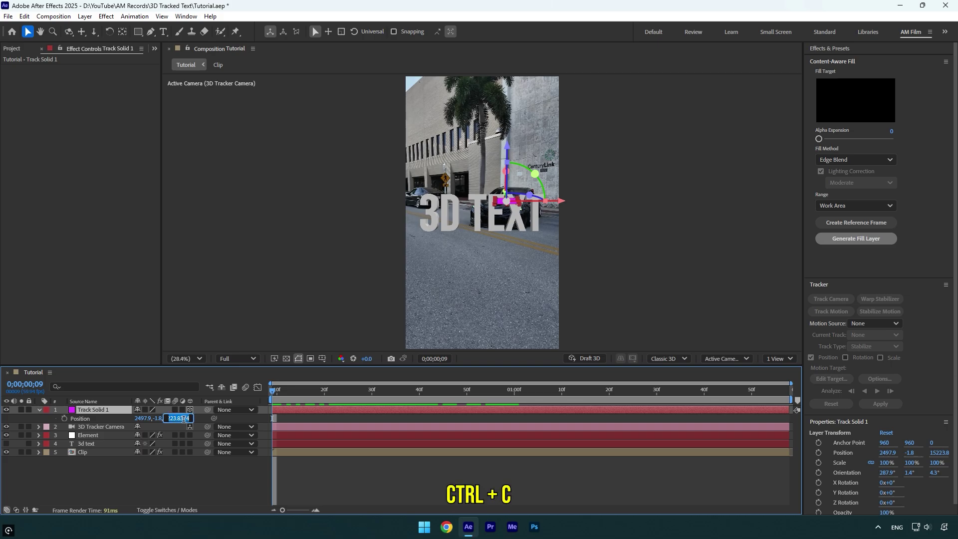
{"action": "left_click", "coordinate": [87, 436]}
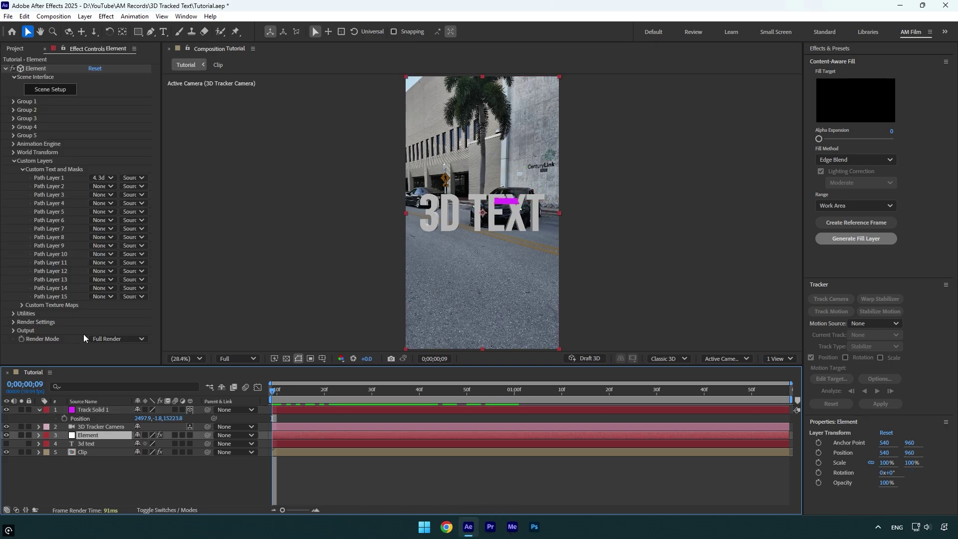
{"action": "left_click", "coordinate": [13, 101]}
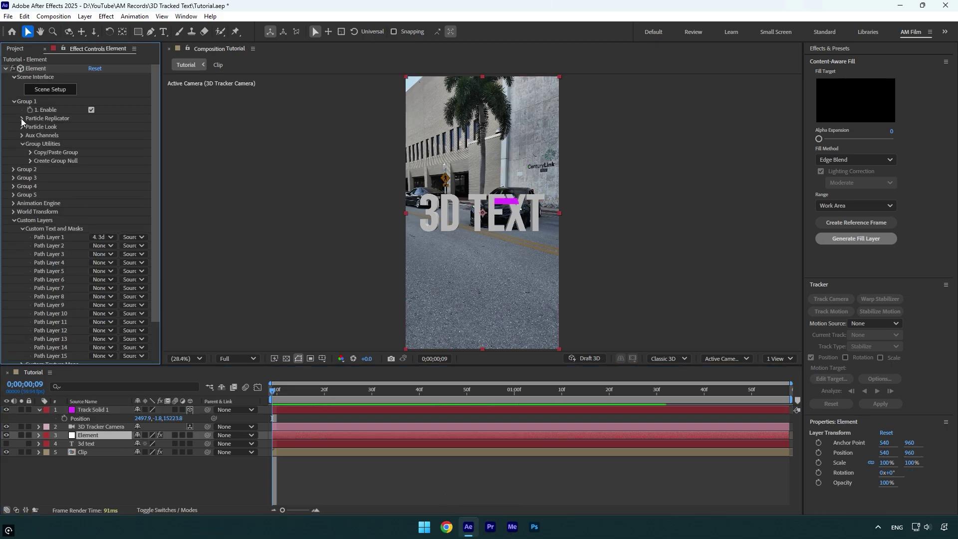
{"action": "left_click", "coordinate": [22, 118]}
{"action": "key", "text": "ctrl+v"}
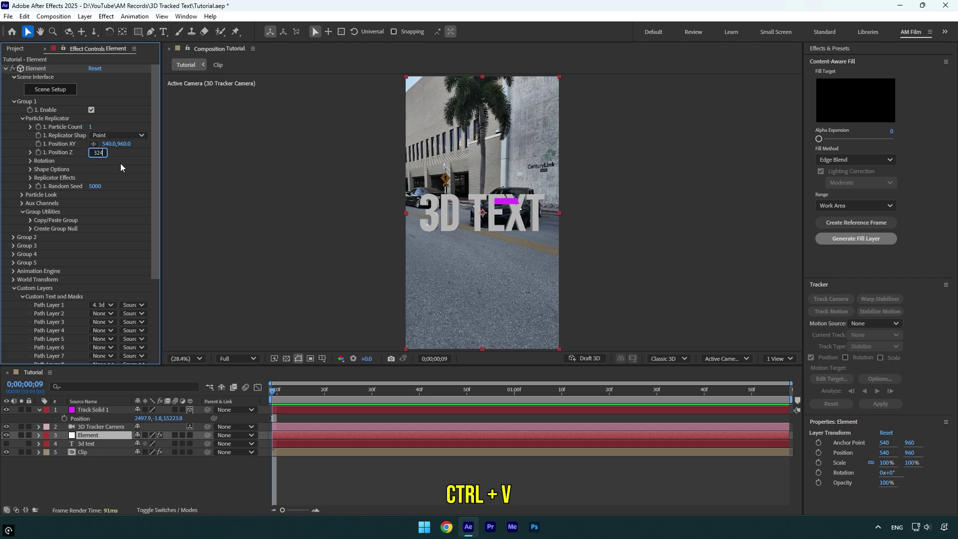
{"action": "key", "text": "Return"}
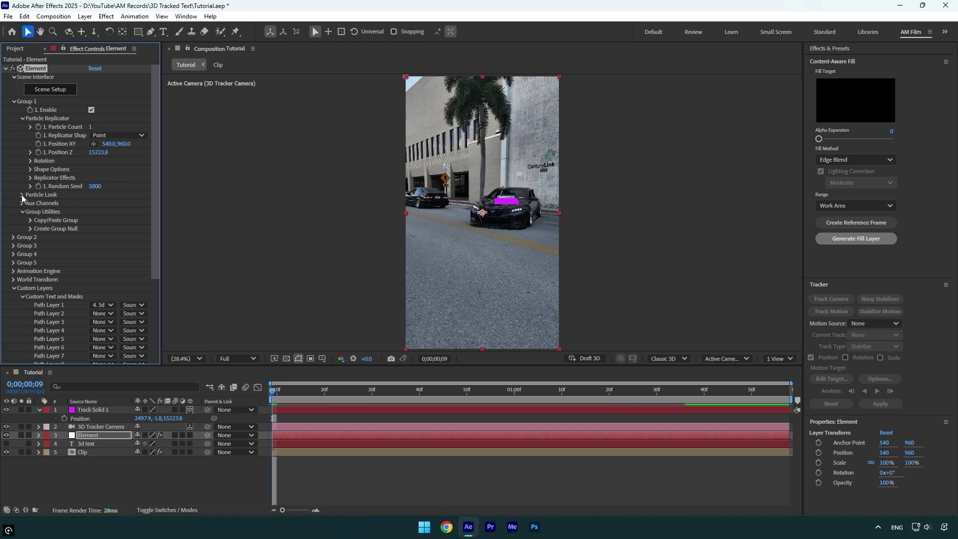
- Set Particle Size 75, Position XY 2230, -2860, Y Rotation 18°, then hide Track Solid 1
{"action": "left_click", "coordinate": [22, 195]}
{"action": "left_click_drag", "start_coordinate": [94, 203], "coordinate": [182, 201]}
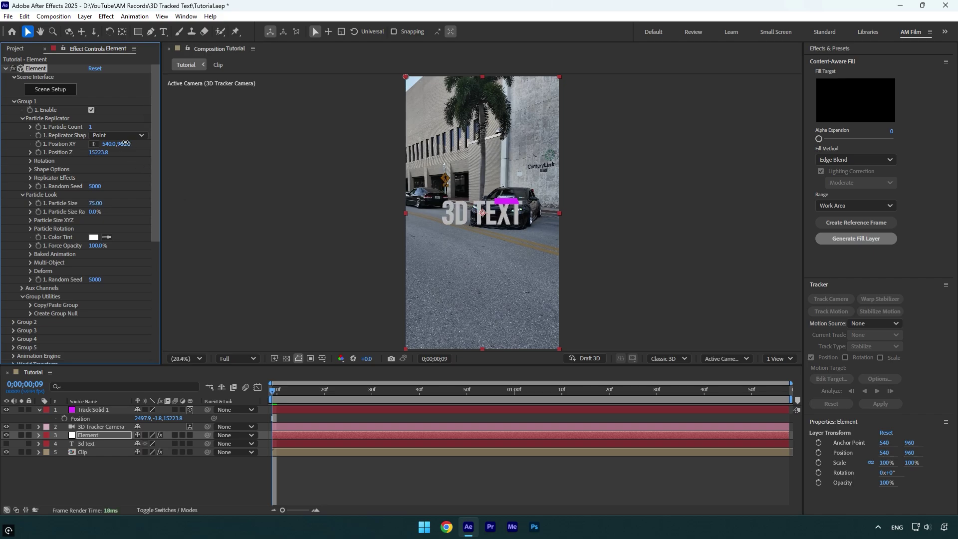
{"action": "left_click_drag", "start_coordinate": [125, 144], "coordinate": [181, 134]}
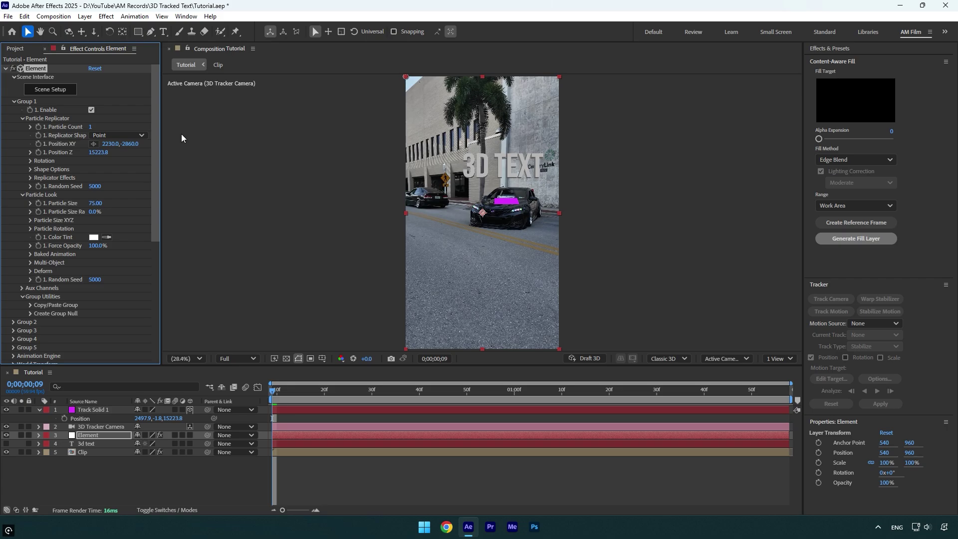
{"action": "left_click", "coordinate": [30, 161]}
{"action": "left_click_drag", "start_coordinate": [99, 177], "coordinate": [110, 176]}
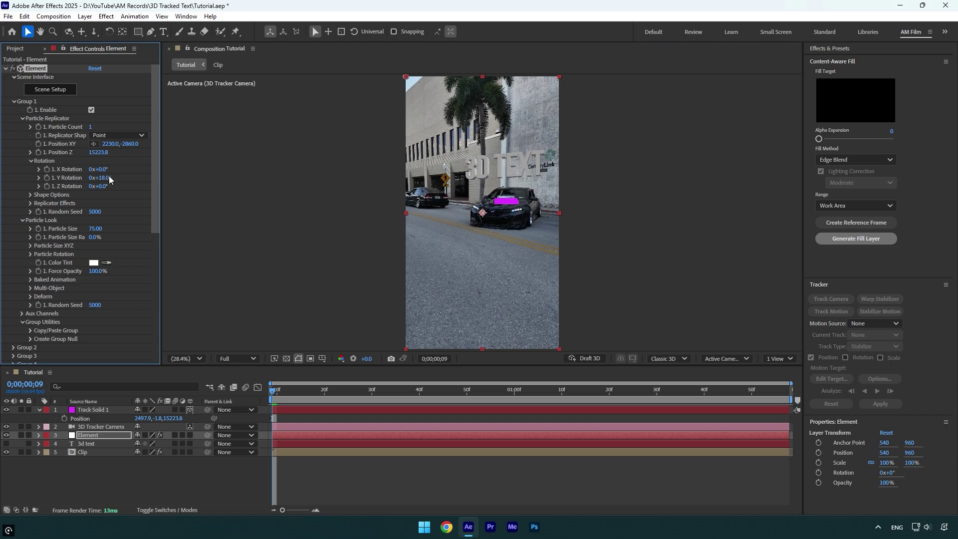
{"action": "left_click_drag", "start_coordinate": [265, 384], "coordinate": [464, 400]}
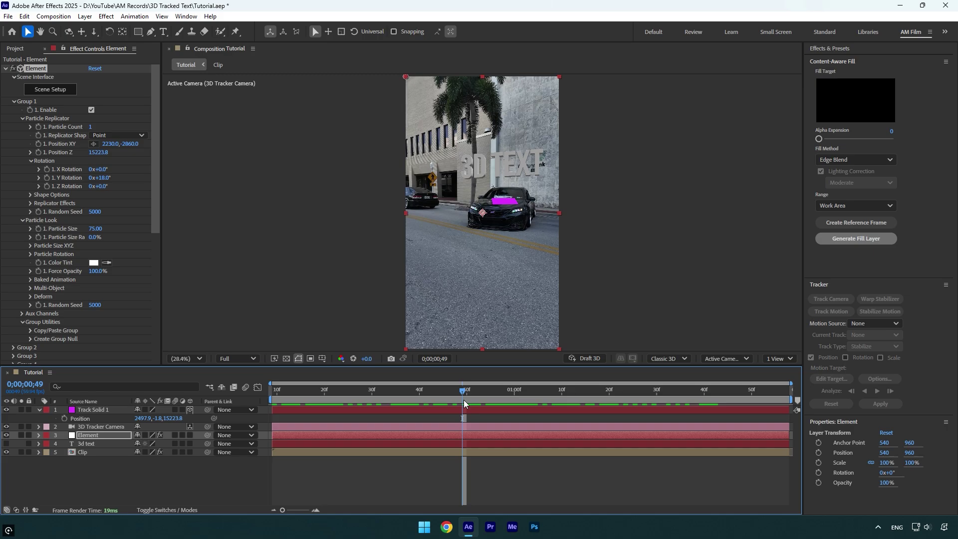
{"action": "left_click", "coordinate": [7, 409]}
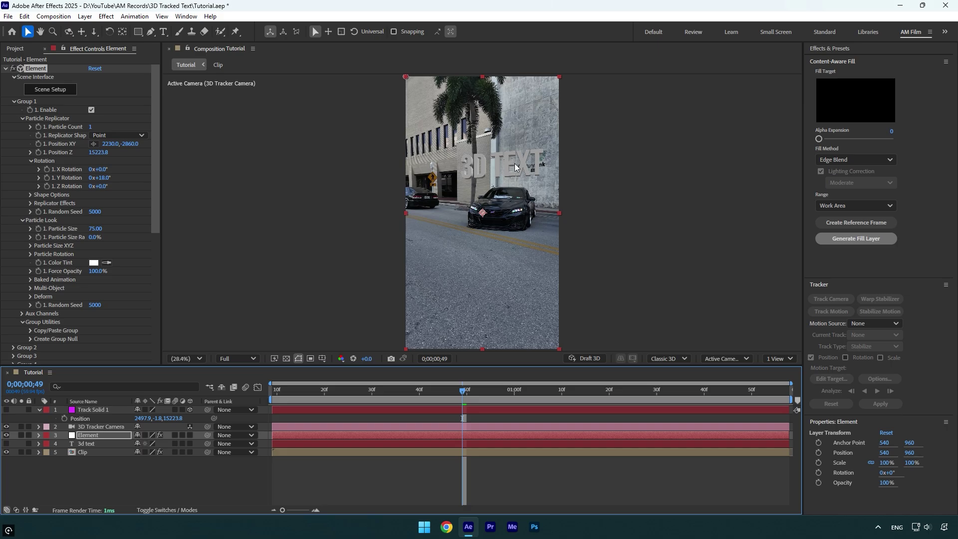
{"action": "left_click", "coordinate": [58, 90]}
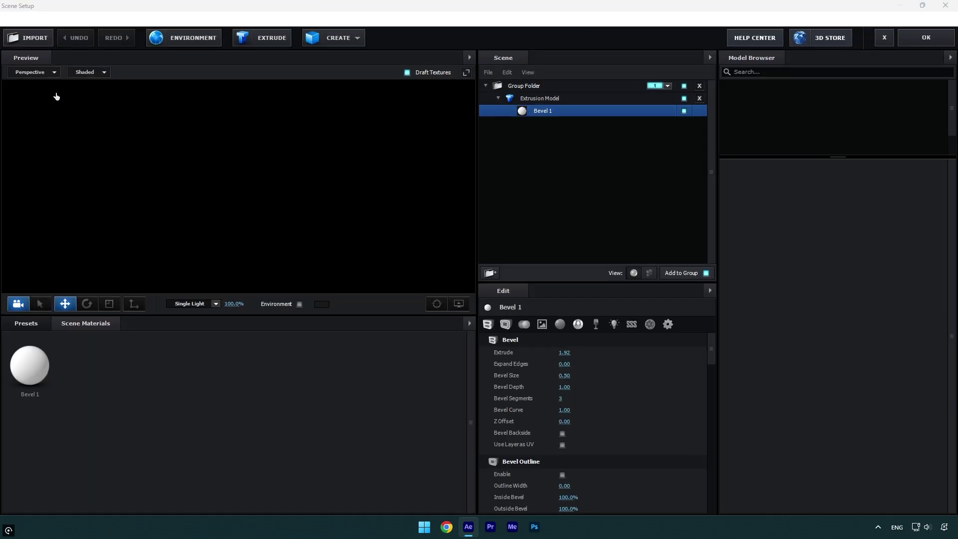
{"action": "left_click", "coordinate": [43, 322]}
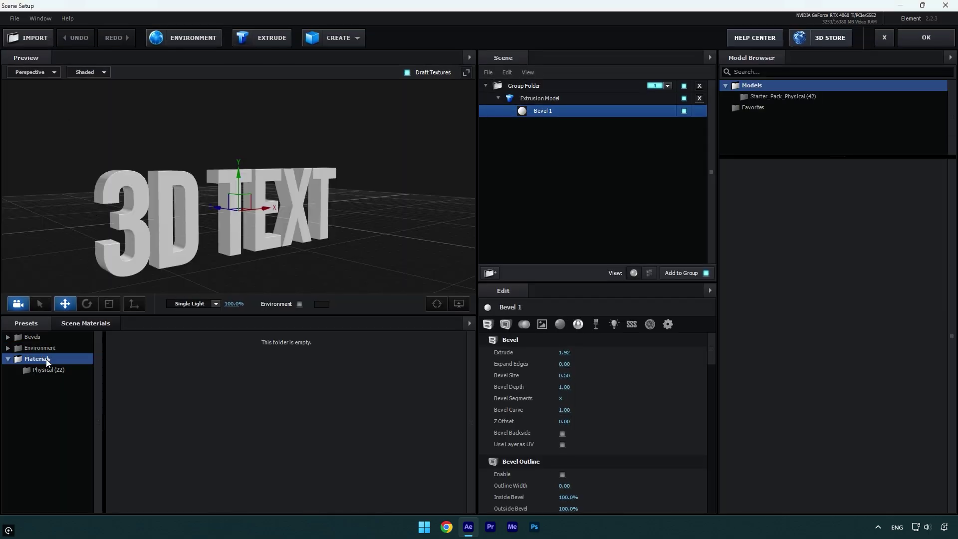
{"action": "left_click", "coordinate": [46, 370]}
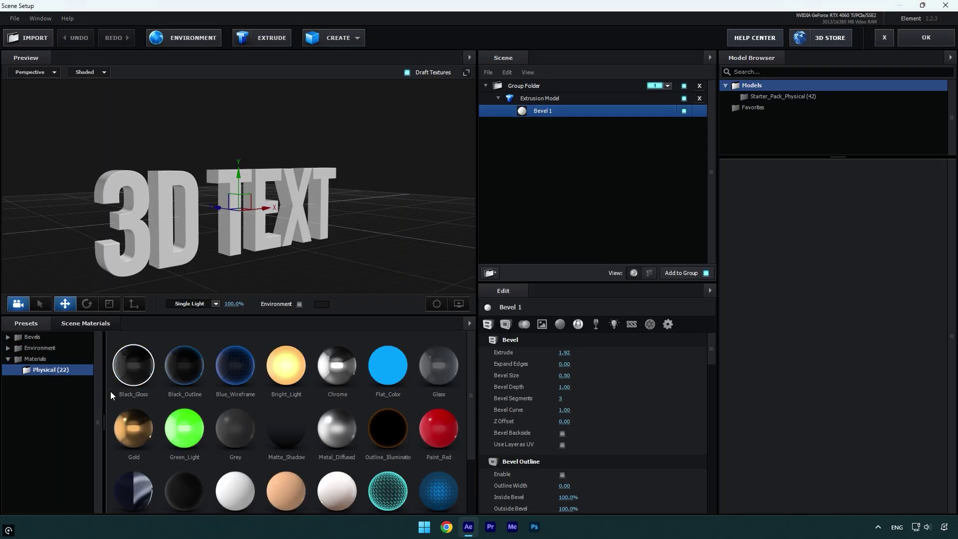
{"action": "left_click", "coordinate": [133, 428]}
{"action": "left_click", "coordinate": [885, 37]}
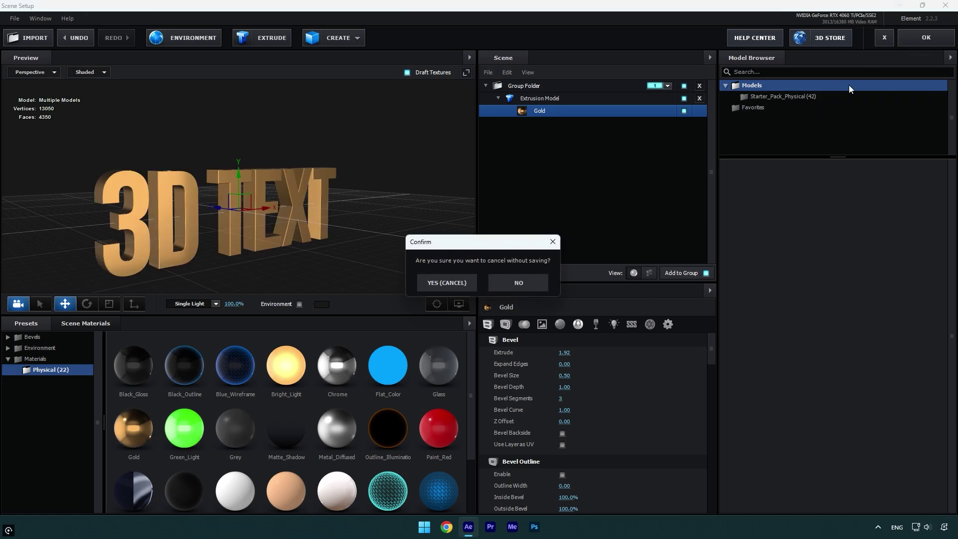
{"action": "left_click", "coordinate": [444, 289]}
- Create a new 1080×1920 solid named 'Textures'
{"action": "right_click", "coordinate": [133, 475]}
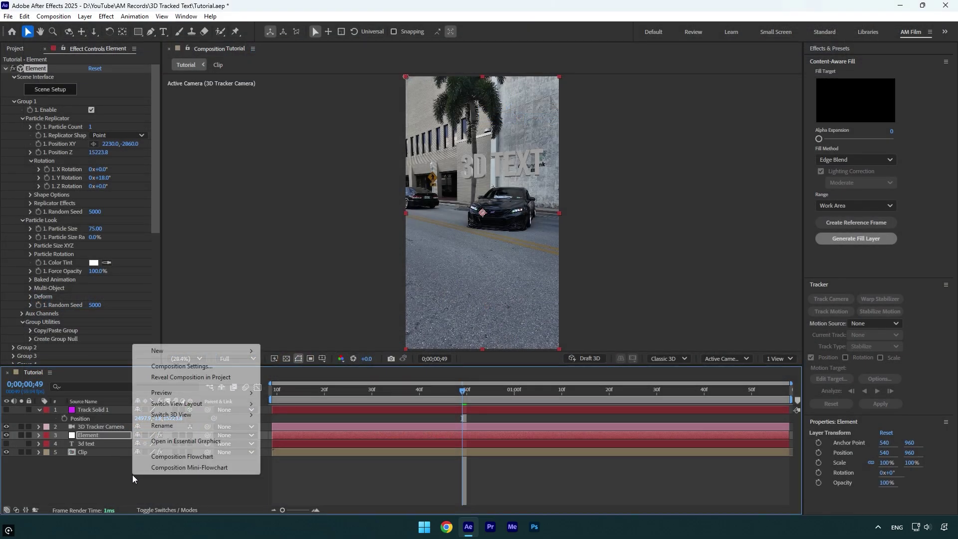
{"action": "mouse_move", "coordinate": [180, 352]}
{"action": "left_click", "coordinate": [285, 377]}
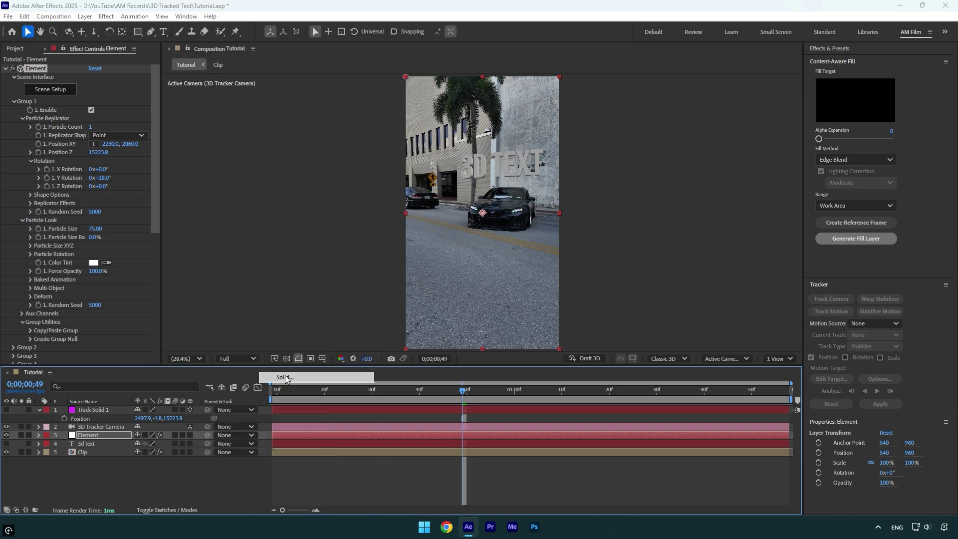
{"action": "type", "text": "Textures"}
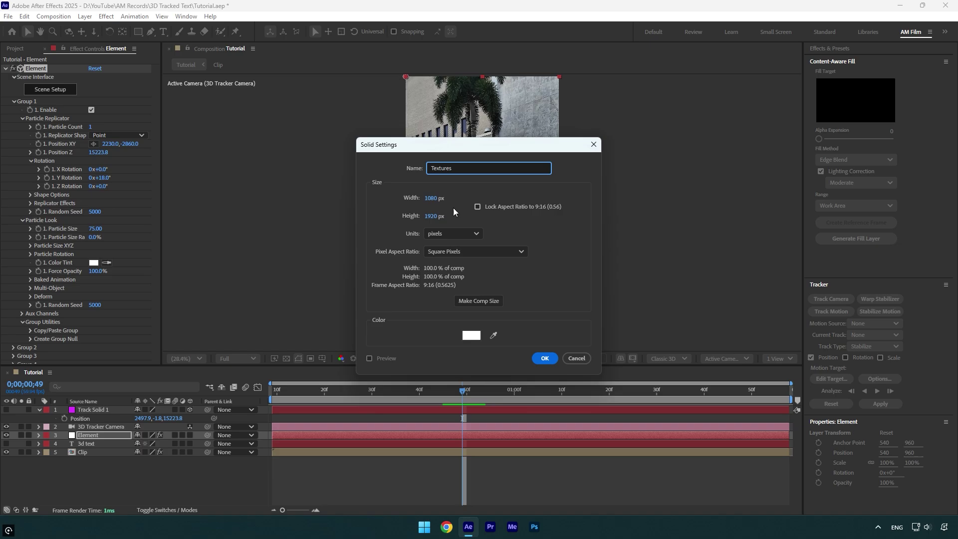
{"action": "left_click", "coordinate": [545, 358]}
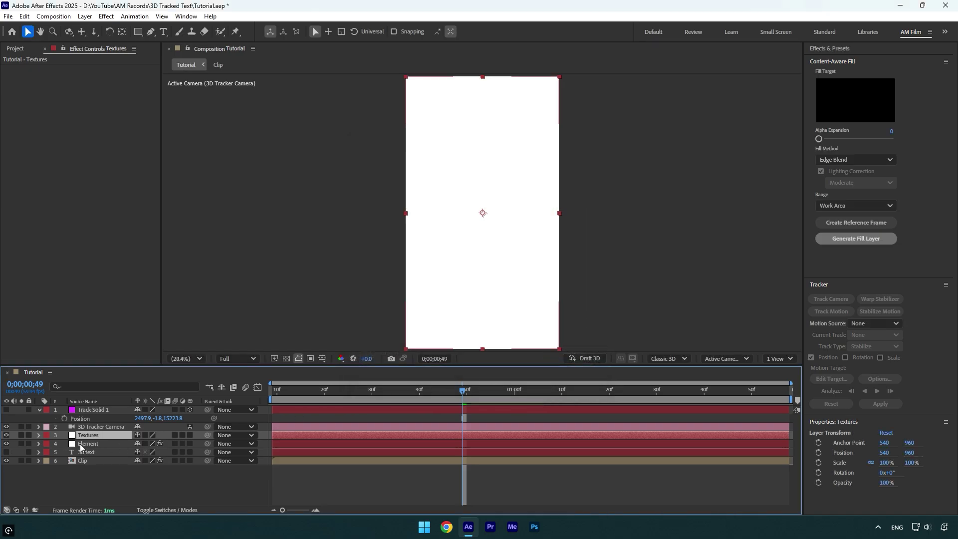
- Solo the Textures layer and apply the 4-Color Gradient effect to it
{"action": "left_click", "coordinate": [21, 435]}
{"action": "key", "text": "ctrl+space"}
{"action": "type", "text": "4"}
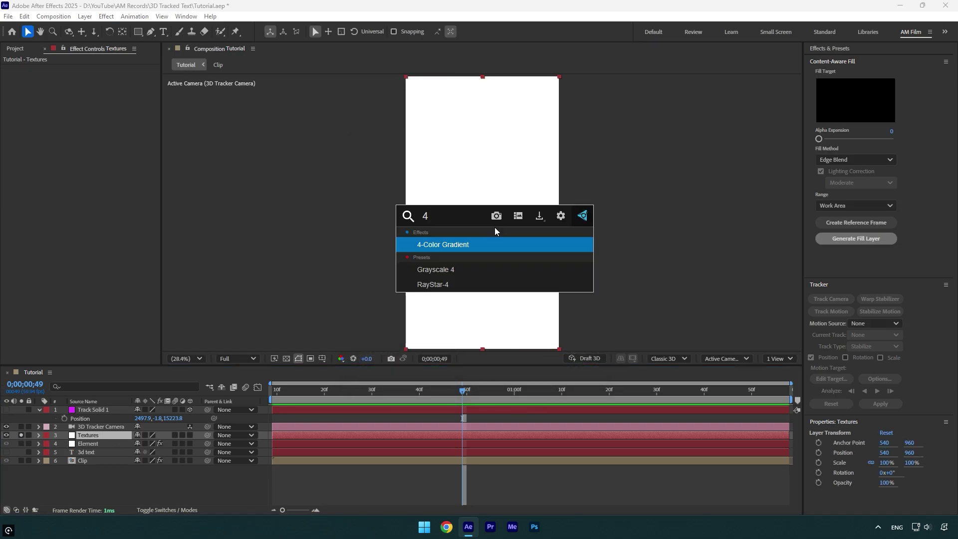
{"action": "left_click", "coordinate": [466, 243]}
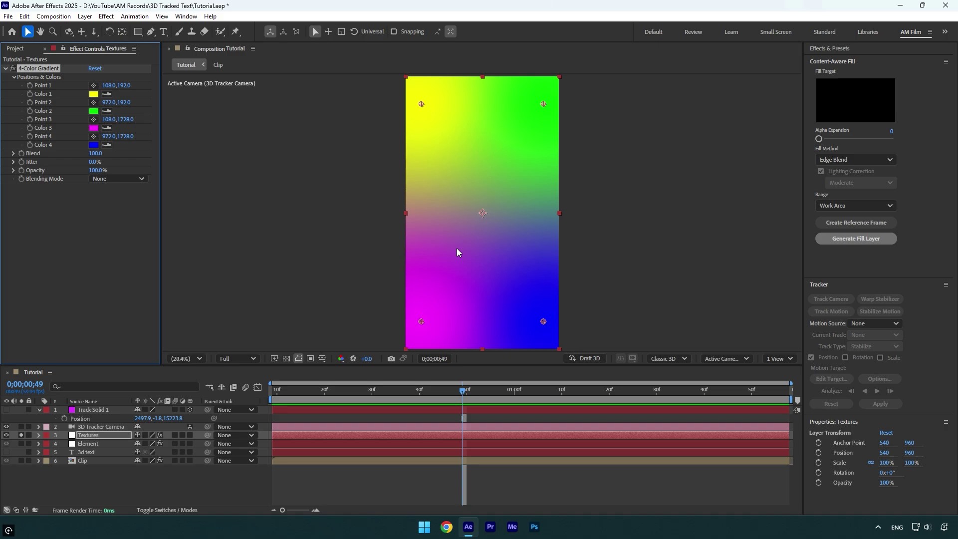
- Recolour the gradient purple, cyan, green and purple, then return to frame 9
{"action": "left_click", "coordinate": [94, 94]}
{"action": "left_click", "coordinate": [505, 227]}
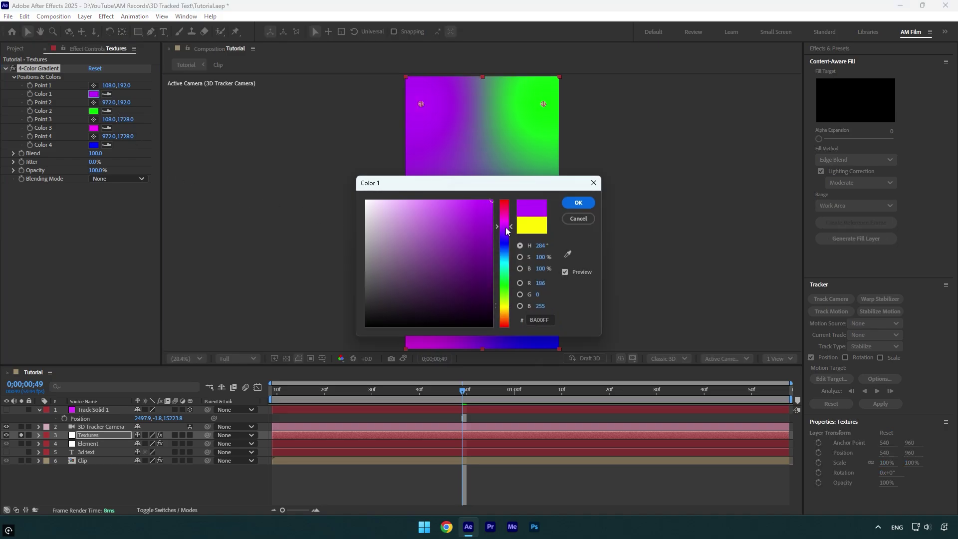
{"action": "left_click", "coordinate": [578, 203]}
{"action": "left_click", "coordinate": [93, 111]}
{"action": "left_click", "coordinate": [506, 263]}
{"action": "left_click", "coordinate": [579, 203]}
{"action": "left_click", "coordinate": [93, 127]}
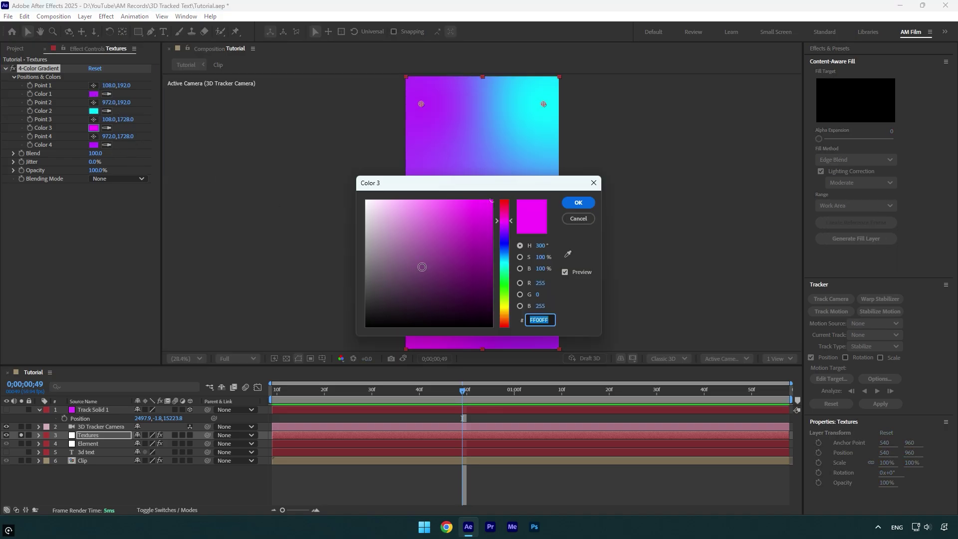
{"action": "left_click_drag", "start_coordinate": [449, 183], "coordinate": [228, 150]}
{"action": "left_click", "coordinate": [274, 212]}
{"action": "left_click_drag", "start_coordinate": [274, 212], "coordinate": [277, 252]}
{"action": "left_click", "coordinate": [357, 170]}
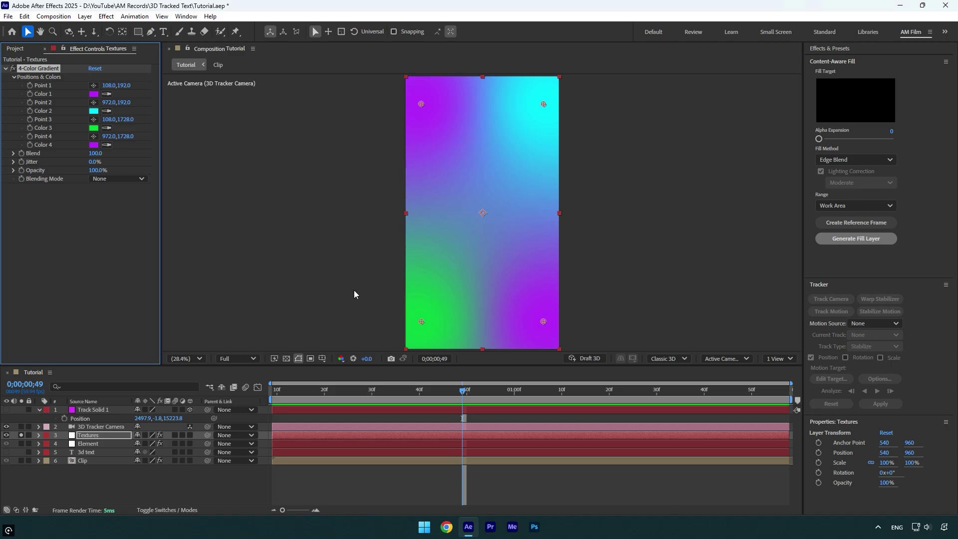
{"action": "left_click_drag", "start_coordinate": [462, 397], "coordinate": [273, 400]}
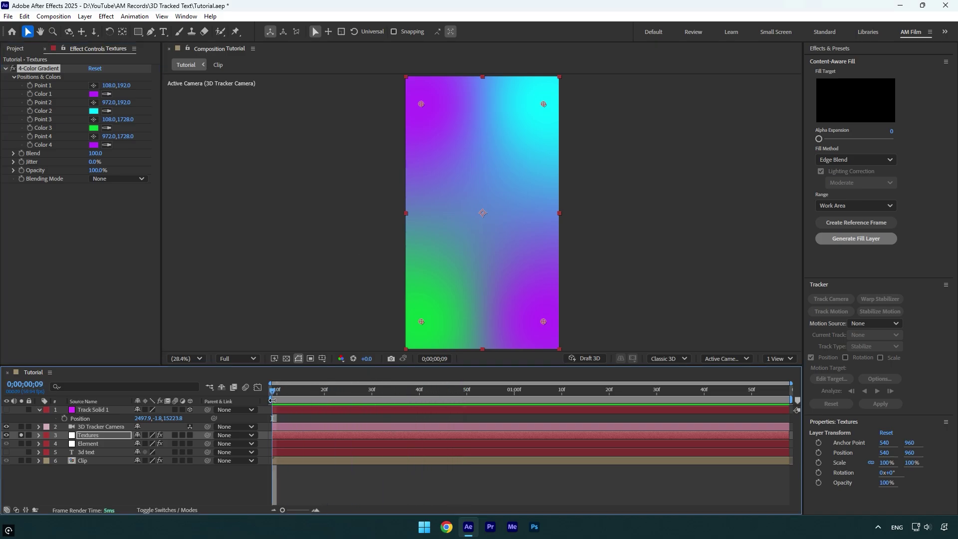
- Keyframe Point 1, then drag all four gradient points into scattered positions at the end and preview
{"action": "left_click", "coordinate": [30, 86]}
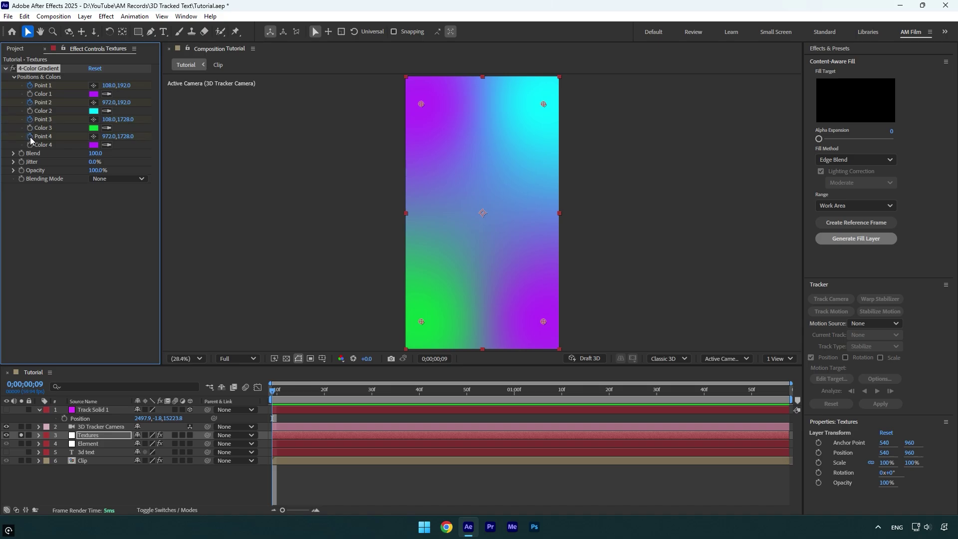
{"action": "left_click_drag", "start_coordinate": [291, 389], "coordinate": [868, 407]}
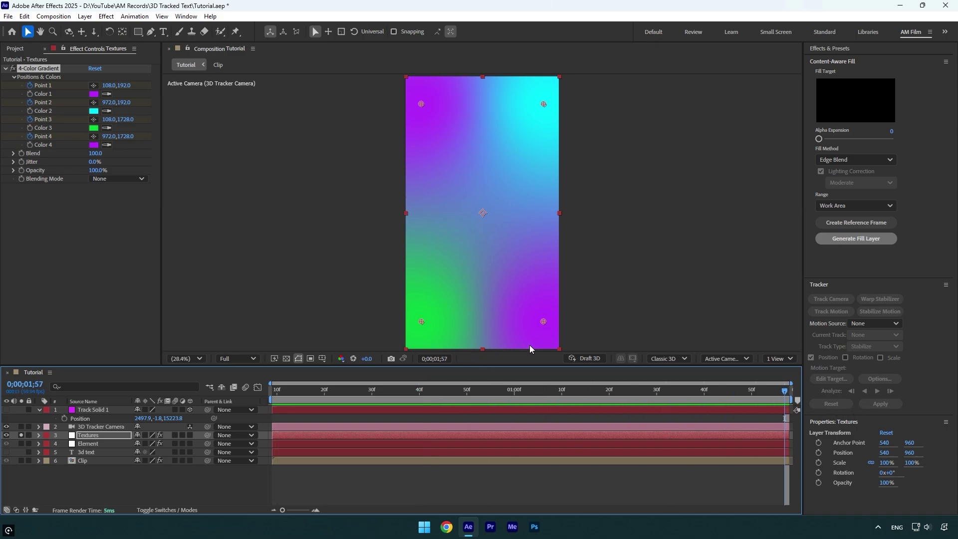
{"action": "mouse_move", "coordinate": [544, 323]}
{"action": "left_mouse_down"}
{"action": "mouse_move", "coordinate": [530, 135]}
{"action": "mouse_move", "coordinate": [537, 323]}
{"action": "left_mouse_up"}
{"action": "left_click_drag", "start_coordinate": [424, 325], "coordinate": [484, 132]}
{"action": "left_click_drag", "start_coordinate": [421, 104], "coordinate": [450, 225]}
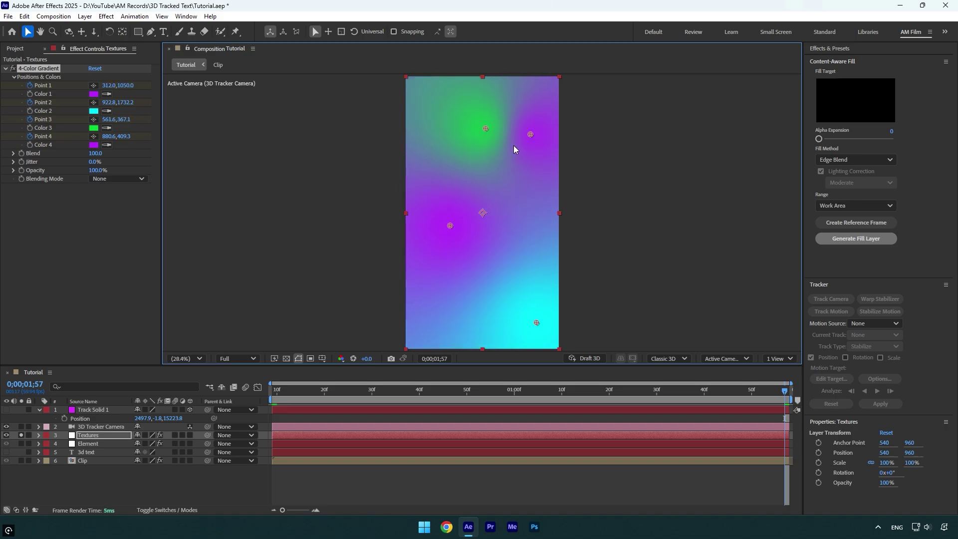
{"action": "left_click_drag", "start_coordinate": [531, 135], "coordinate": [526, 156]}
{"action": "left_click_drag", "start_coordinate": [484, 128], "coordinate": [455, 114]}
{"action": "left_click_drag", "start_coordinate": [450, 226], "coordinate": [461, 291]}
{"action": "left_click_drag", "start_coordinate": [537, 323], "coordinate": [534, 282]}
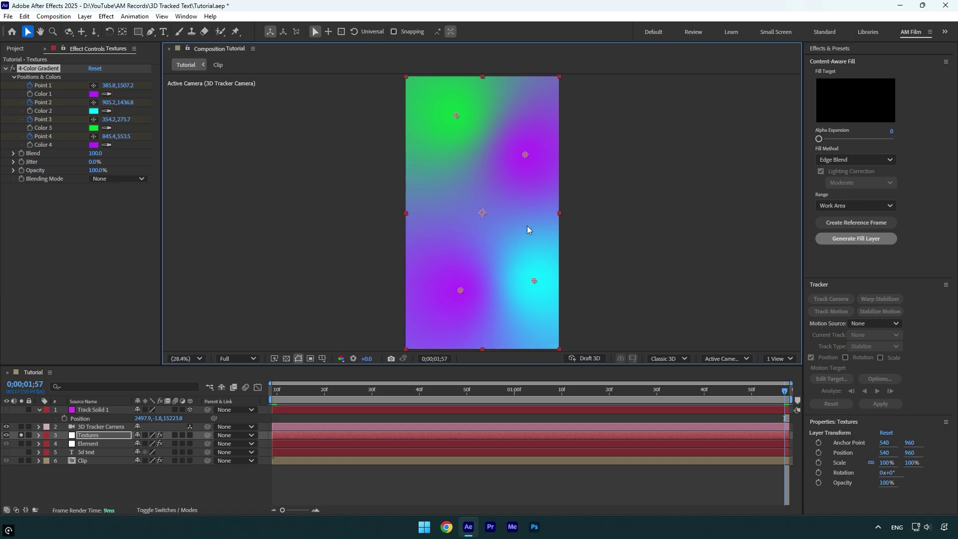
{"action": "key", "text": "space"}
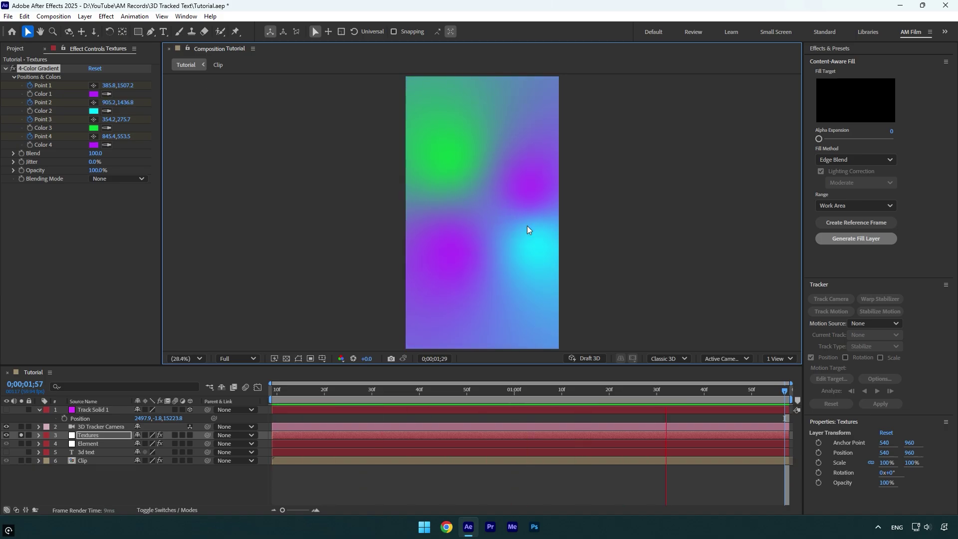
- Apply Turbulent Displace to the gradient with Vertical displacement, Amount 300 and Size 32
{"action": "key", "text": "ctrl+space"}
{"action": "type", "text": "tu"}
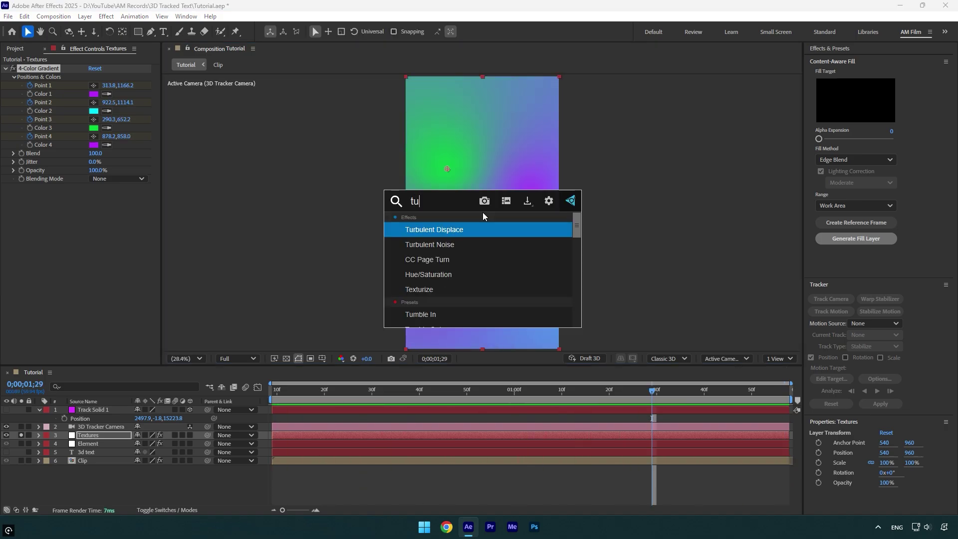
{"action": "type", "text": "rbu"}
{"action": "key", "text": "Return"}
{"action": "left_click", "coordinate": [119, 196]}
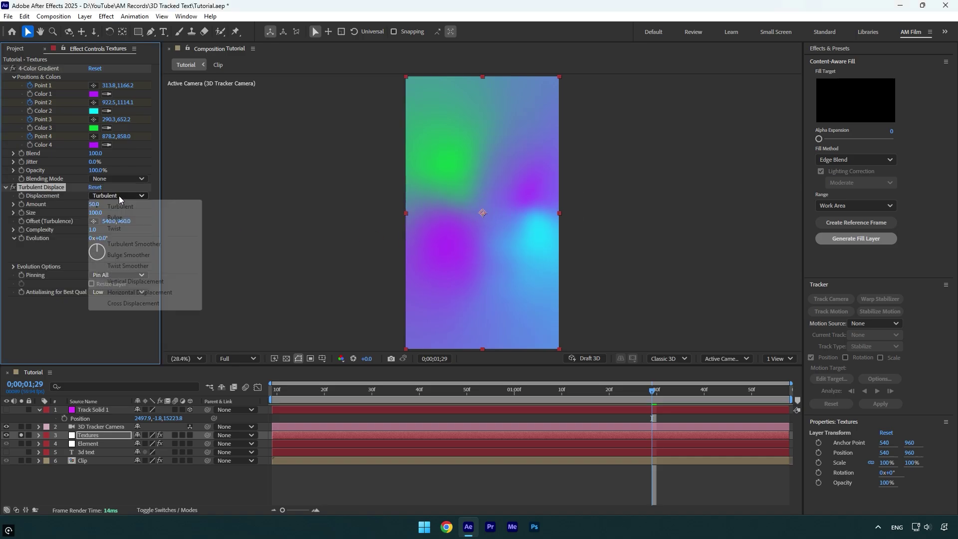
{"action": "left_click", "coordinate": [133, 282]}
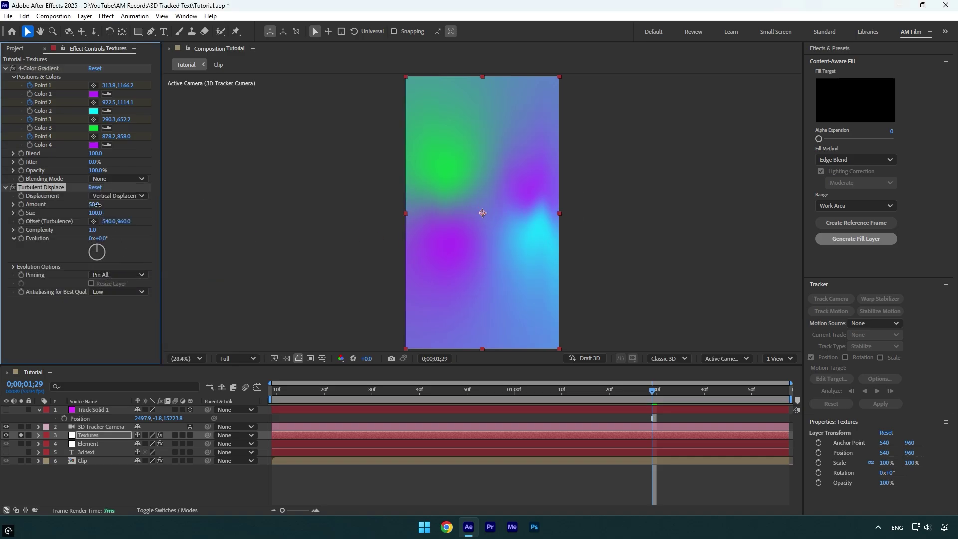
{"action": "left_click", "coordinate": [97, 204]}
{"action": "type", "text": "300"}
{"action": "key", "text": "Return"}
{"action": "mouse_move", "coordinate": [95, 212]}
{"action": "left_mouse_down"}
{"action": "mouse_move", "coordinate": [83, 216]}
{"action": "mouse_move", "coordinate": [134, 230]}
{"action": "mouse_move", "coordinate": [271, 234]}
{"action": "left_mouse_up"}
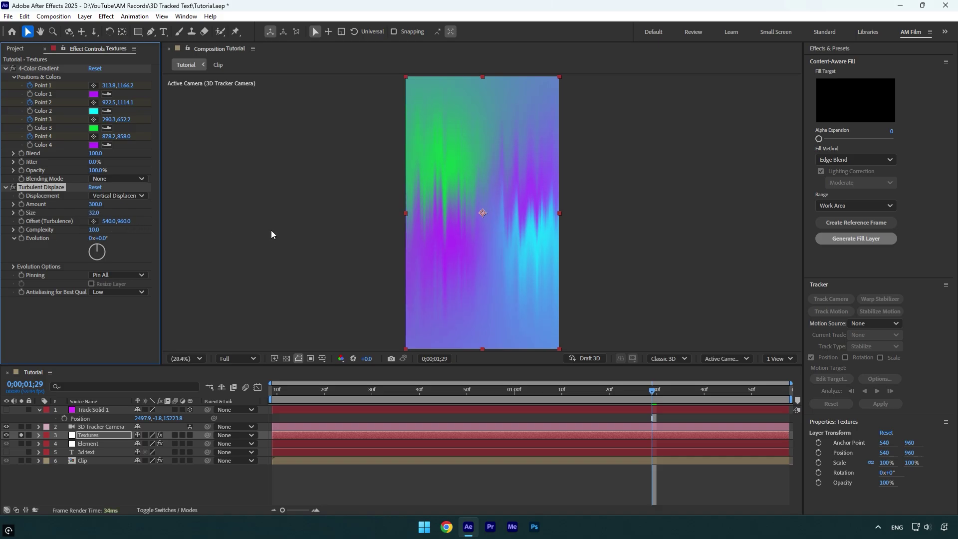
- Animate Turbulent Displace's Evolution with the expression time*150 and preview it
{"action": "left_click", "coordinate": [21, 238], "text": "alt"}
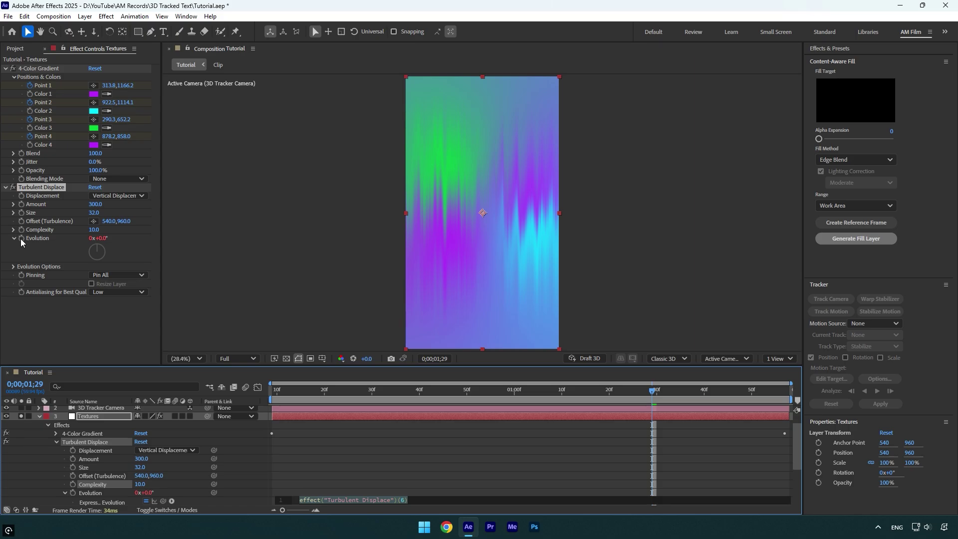
{"action": "type", "text": "time*"}
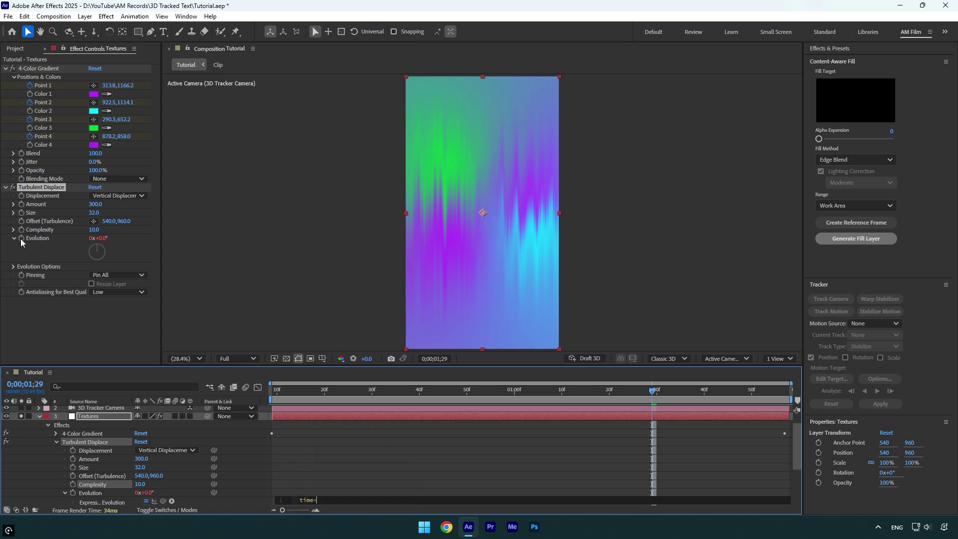
{"action": "type", "text": "150"}
{"action": "key", "text": "KP_Enter"}
{"action": "key", "text": "space"}
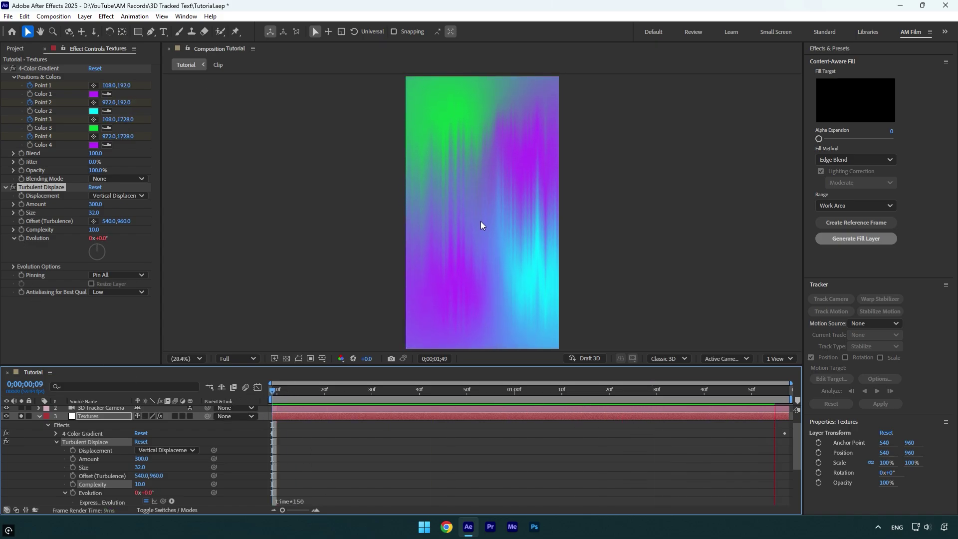
- Pre-compose the Textures layer as a precomp named 'Textures' and hide it
{"action": "key", "text": "space"}
{"action": "scroll", "coordinate": [162, 437], "scroll_direction": "up", "scroll_amount": 1}
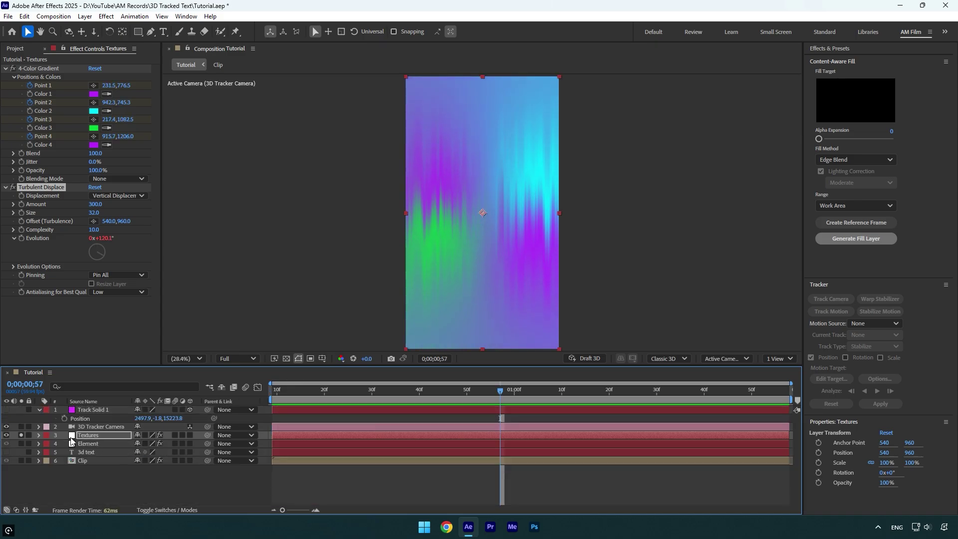
{"action": "right_click", "coordinate": [86, 436]}
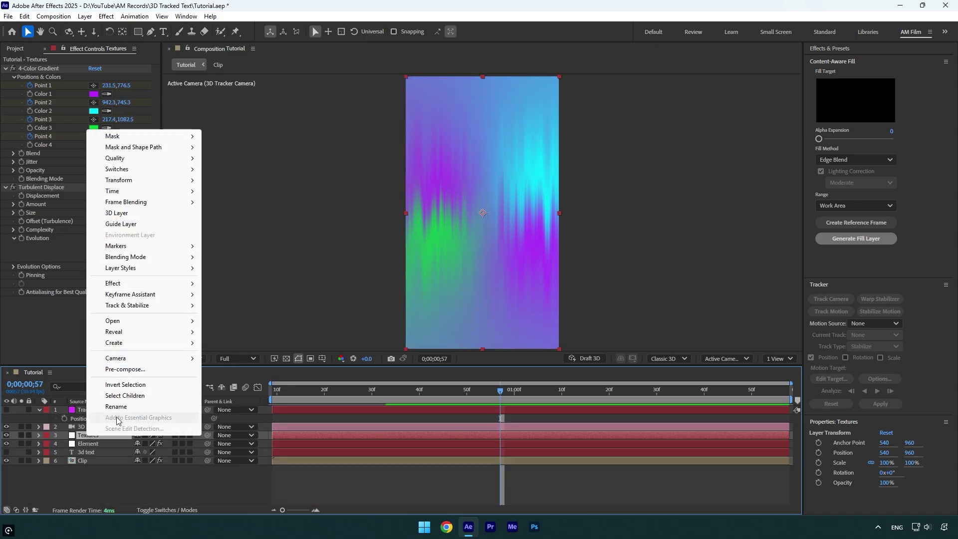
{"action": "left_click", "coordinate": [125, 369]}
{"action": "left_click_drag", "start_coordinate": [494, 191], "coordinate": [472, 194]}
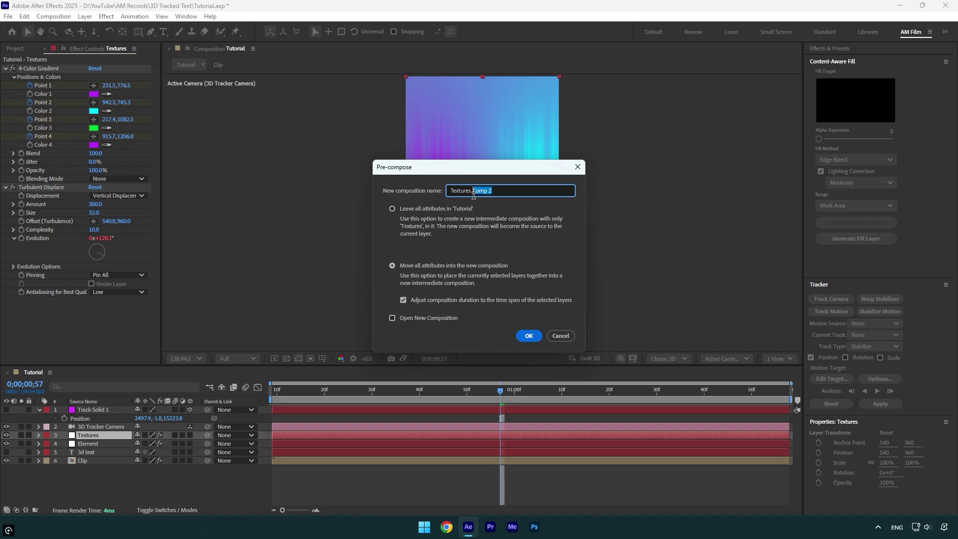
{"action": "key", "text": "BackSpace"}
{"action": "left_click", "coordinate": [528, 336]}
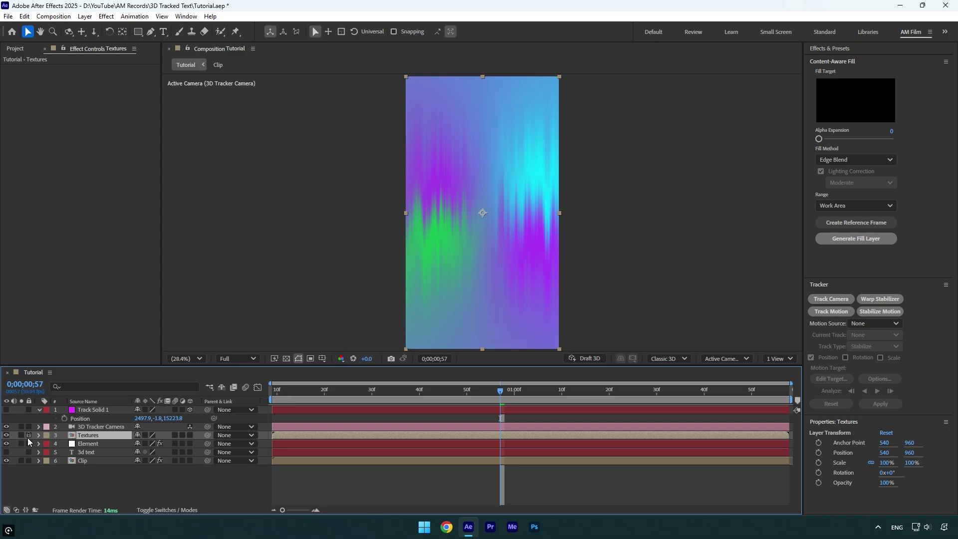
{"action": "left_click", "coordinate": [6, 435]}
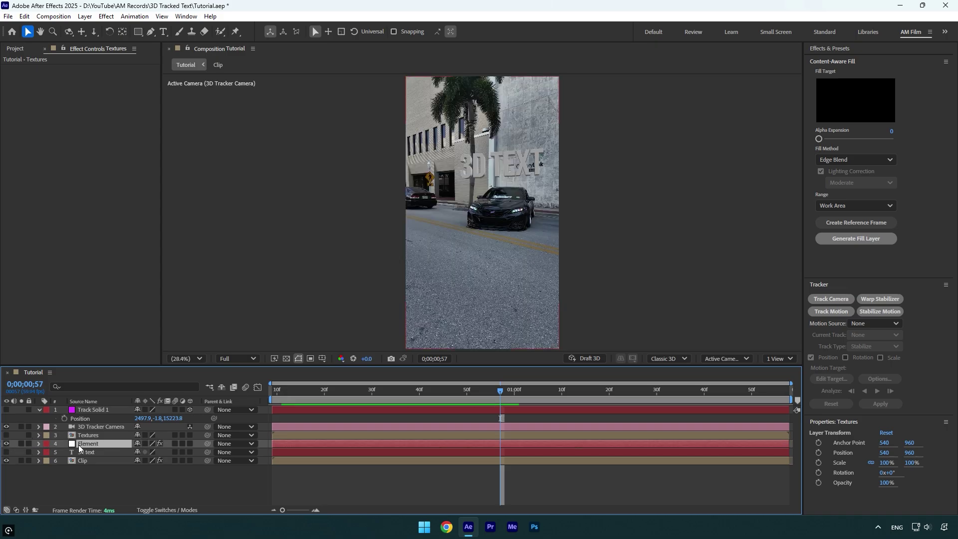
- Set Element's Custom Texture Maps Layer 1 to the Textures precomp
{"action": "left_click", "coordinate": [79, 445]}
{"action": "scroll", "coordinate": [152, 220], "scroll_direction": "down", "scroll_amount": 10}
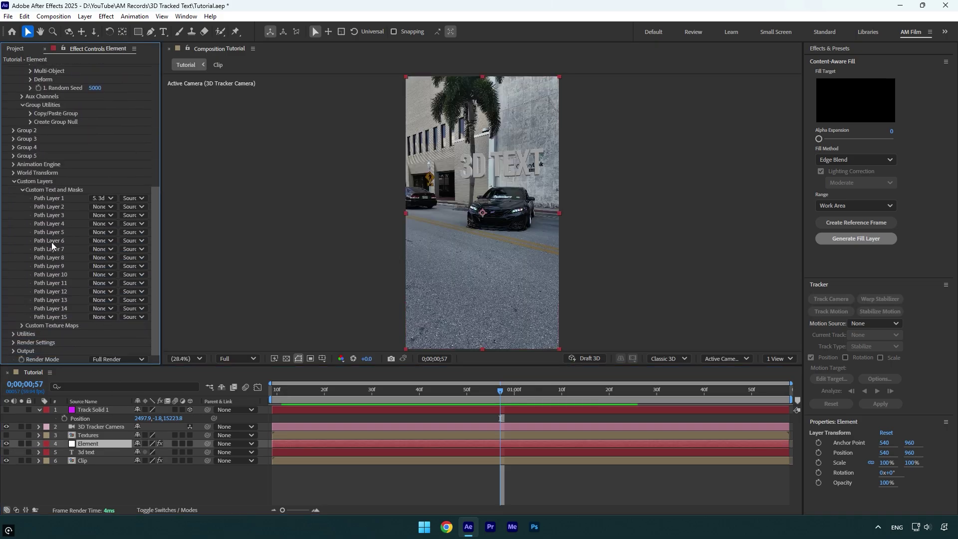
{"action": "left_click", "coordinate": [18, 326]}
{"action": "scroll", "coordinate": [19, 326], "scroll_direction": "down", "scroll_amount": 5}
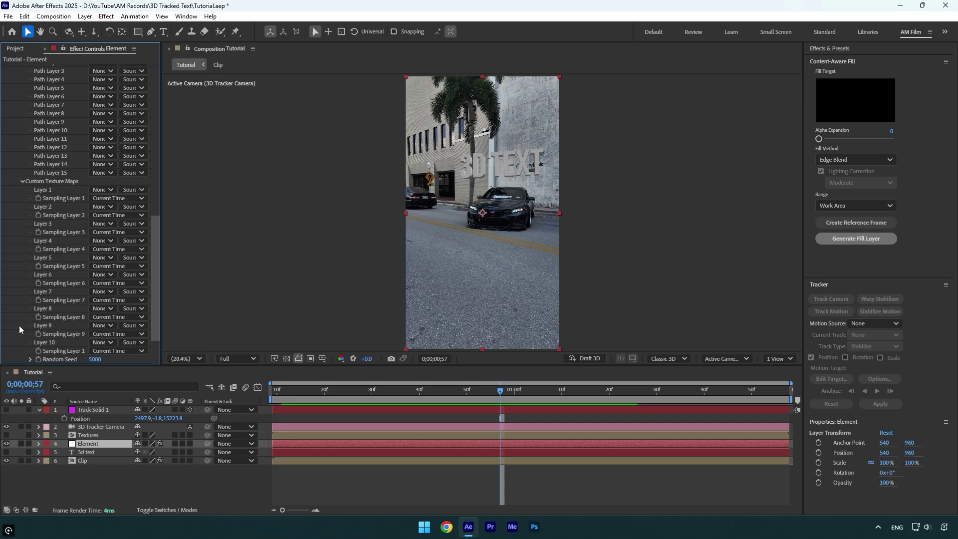
{"action": "left_click", "coordinate": [96, 191]}
{"action": "left_click", "coordinate": [133, 230]}
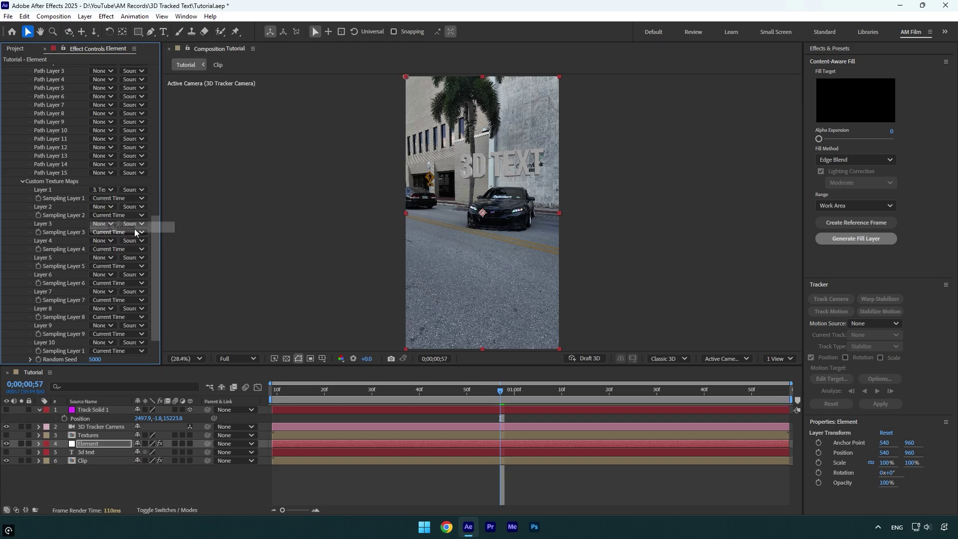
{"action": "left_click_drag", "start_coordinate": [154, 246], "coordinate": [157, 95]}
- In Scene Setup, set Bevel 1's Diffuse texture to Custom Layer 1 and apply
{"action": "left_click", "coordinate": [58, 92]}
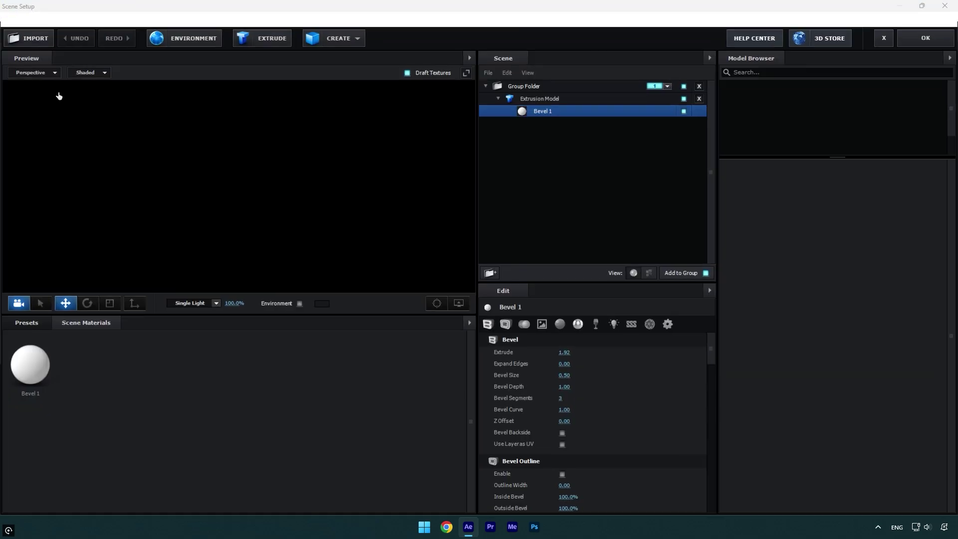
{"action": "left_click_drag", "start_coordinate": [713, 347], "coordinate": [712, 382]}
{"action": "left_click", "coordinate": [563, 377]}
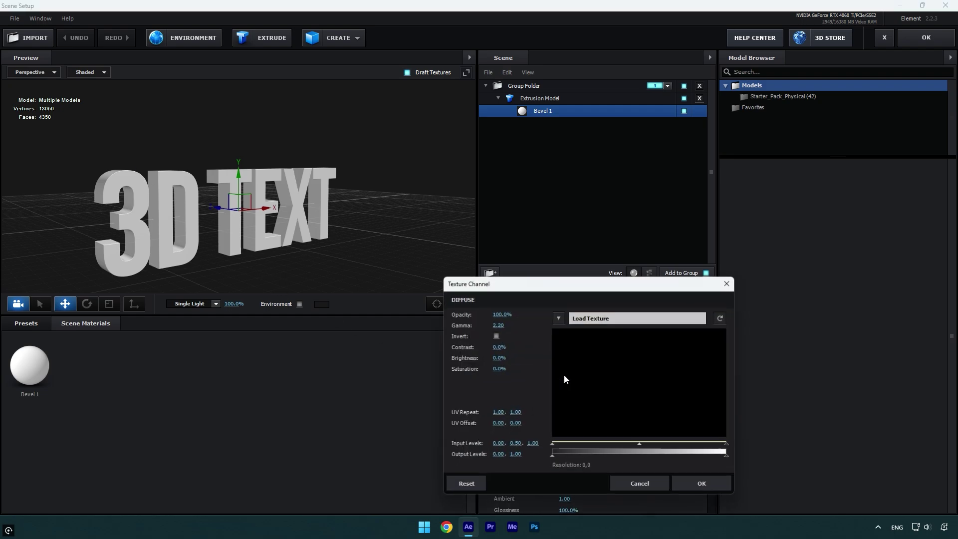
{"action": "left_click", "coordinate": [561, 321]}
{"action": "left_click", "coordinate": [612, 333]}
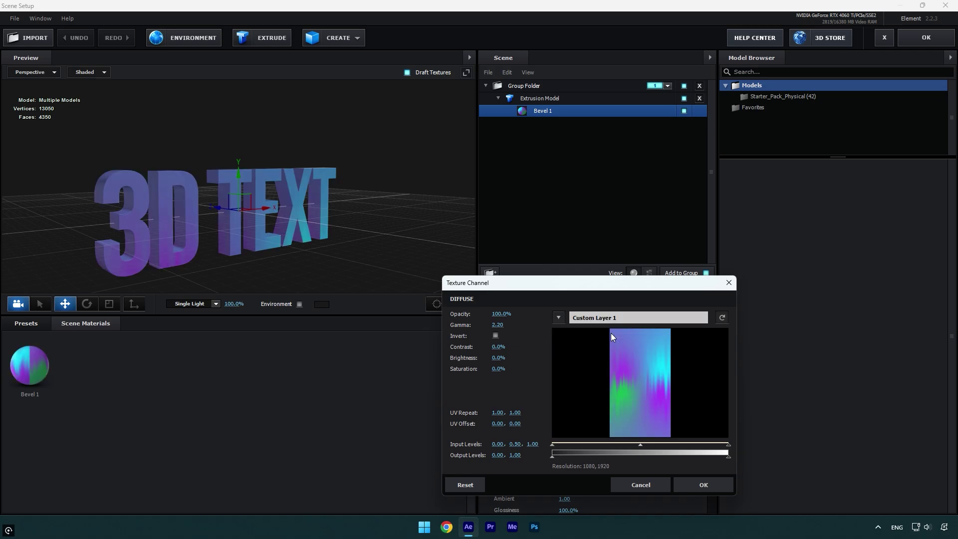
{"action": "left_click", "coordinate": [703, 483]}
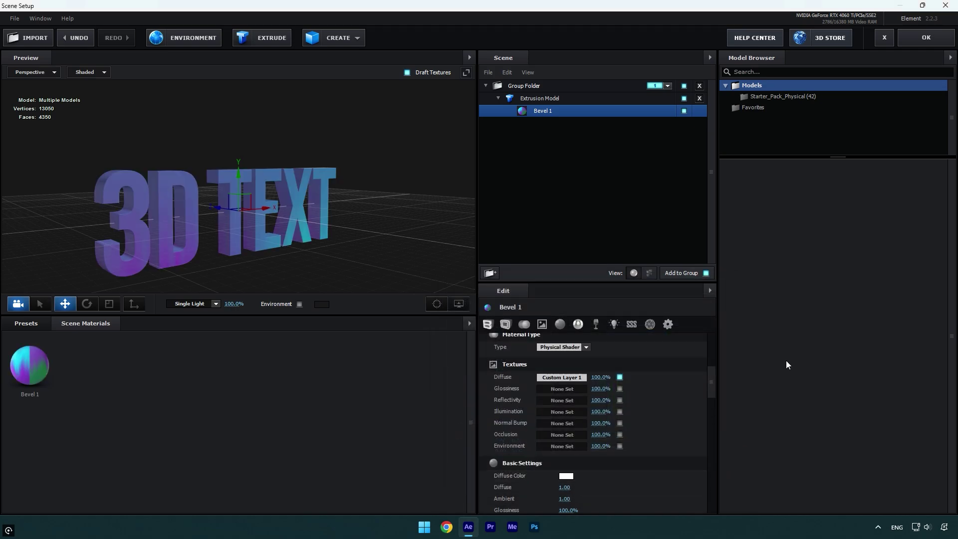
{"action": "left_click", "coordinate": [930, 38]}
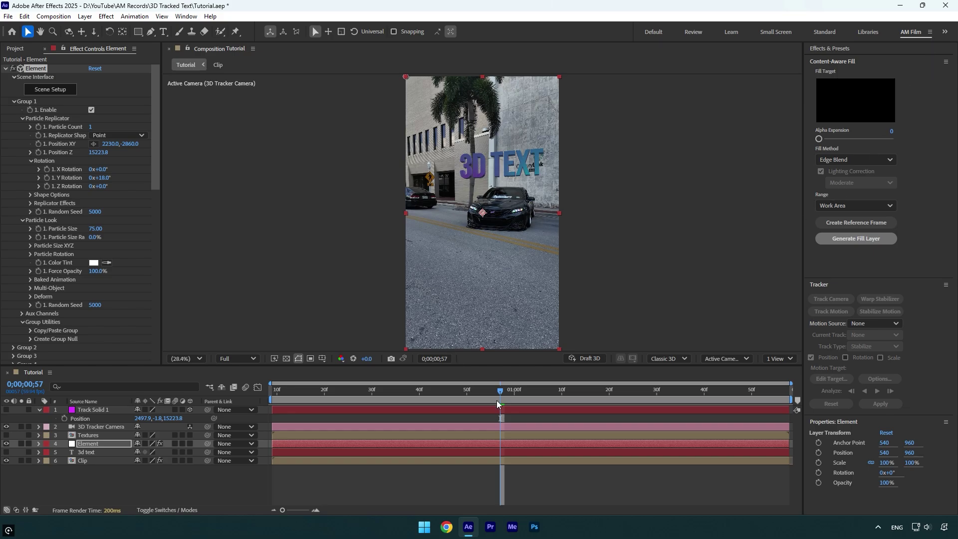
- In the Textures precomp, change the 4-Color Gradient's Color 3 from green to yellow
{"action": "left_click_drag", "start_coordinate": [496, 394], "coordinate": [224, 373]}
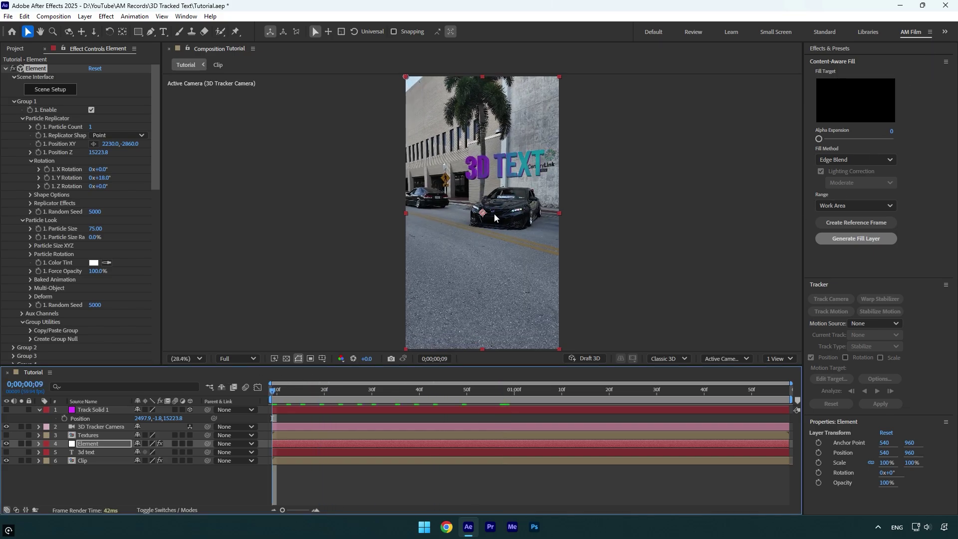
{"action": "key", "text": "space"}
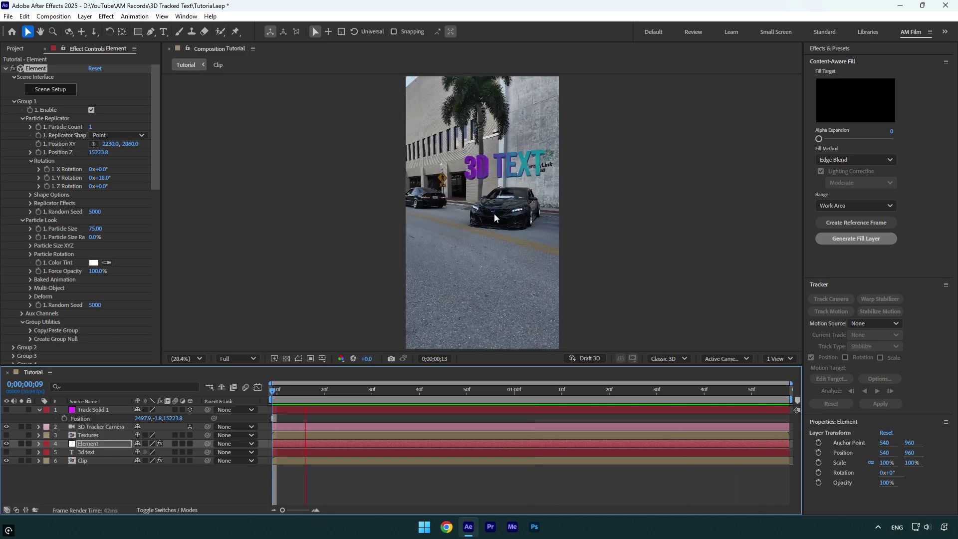
{"action": "key", "text": "space"}
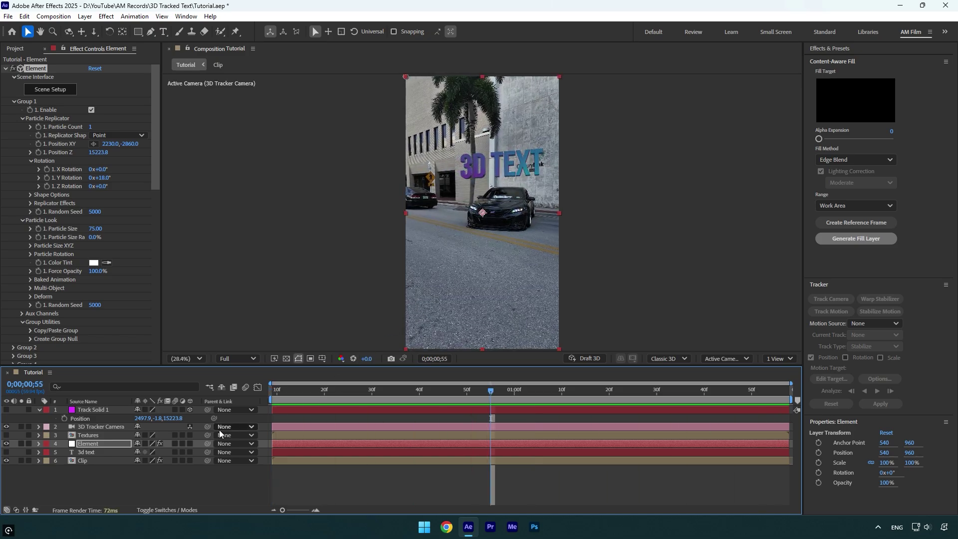
{"action": "double_click", "coordinate": [94, 437]}
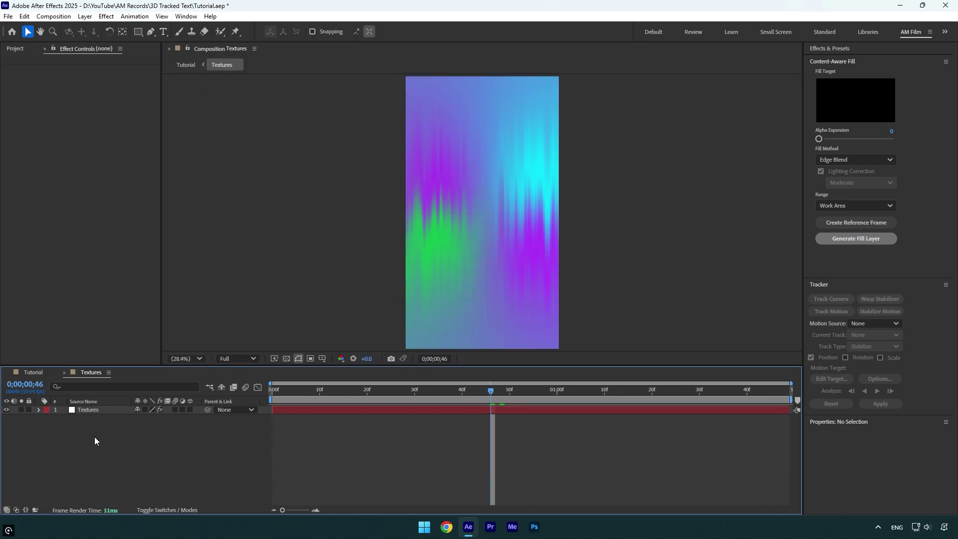
{"action": "left_click", "coordinate": [90, 410]}
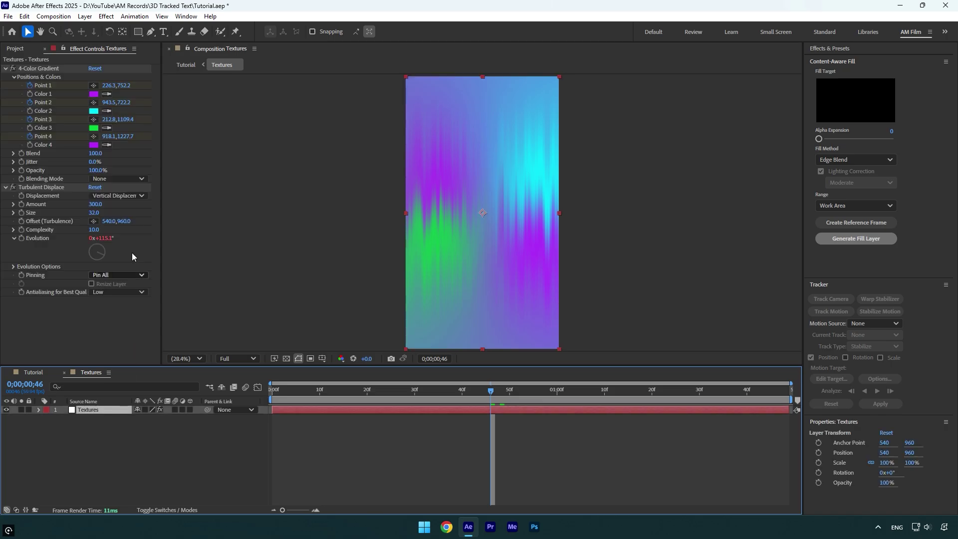
{"action": "left_click", "coordinate": [94, 128]}
{"action": "left_click", "coordinate": [507, 309]}
{"action": "left_click", "coordinate": [577, 200]}
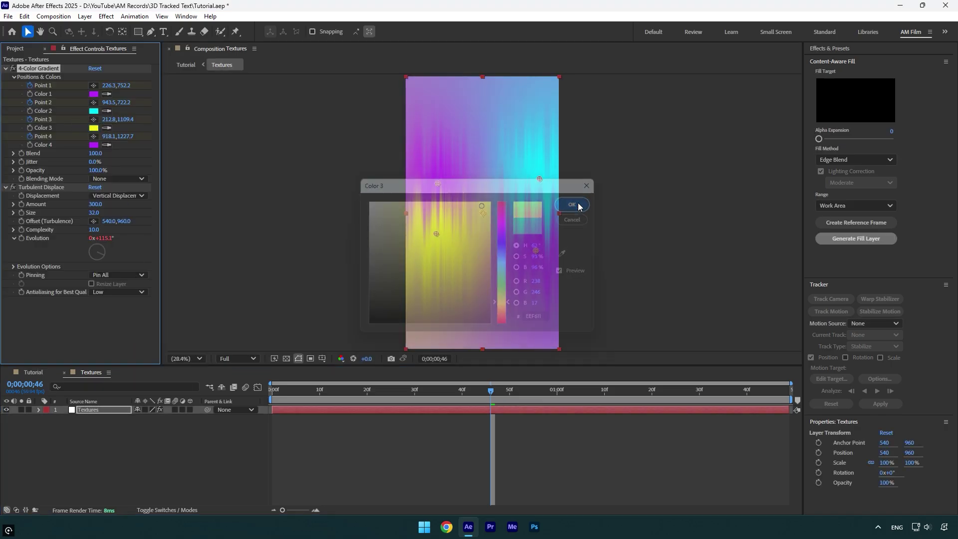
- Switch back to the Tutorial composition and scrub the timeline to check the text
{"action": "left_click", "coordinate": [38, 373]}
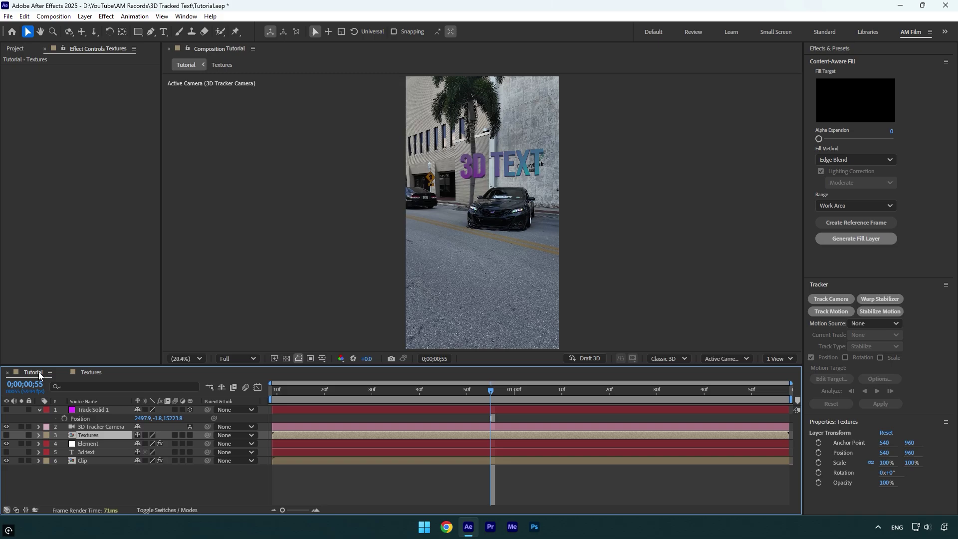
{"action": "left_click_drag", "start_coordinate": [344, 392], "coordinate": [775, 391]}
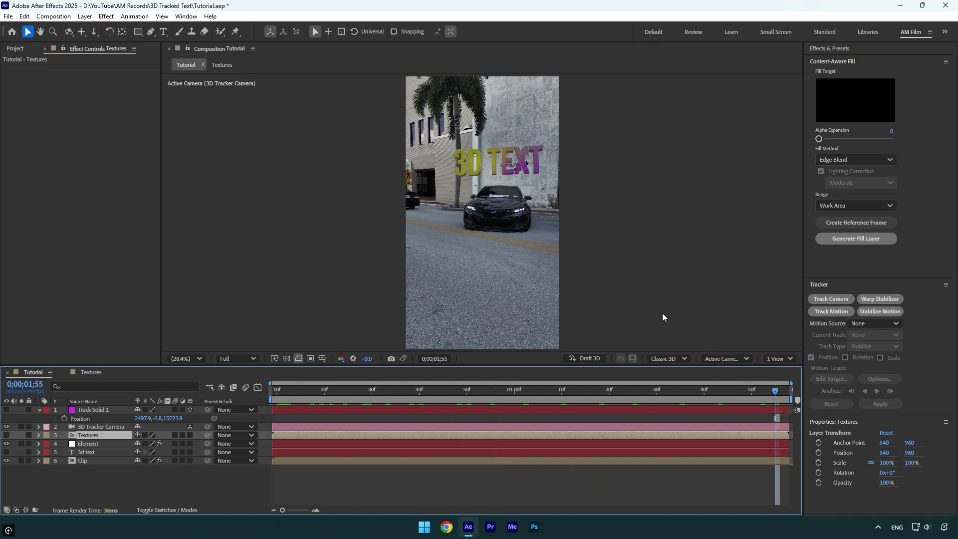
{"action": "left_click_drag", "start_coordinate": [694, 399], "coordinate": [533, 394]}
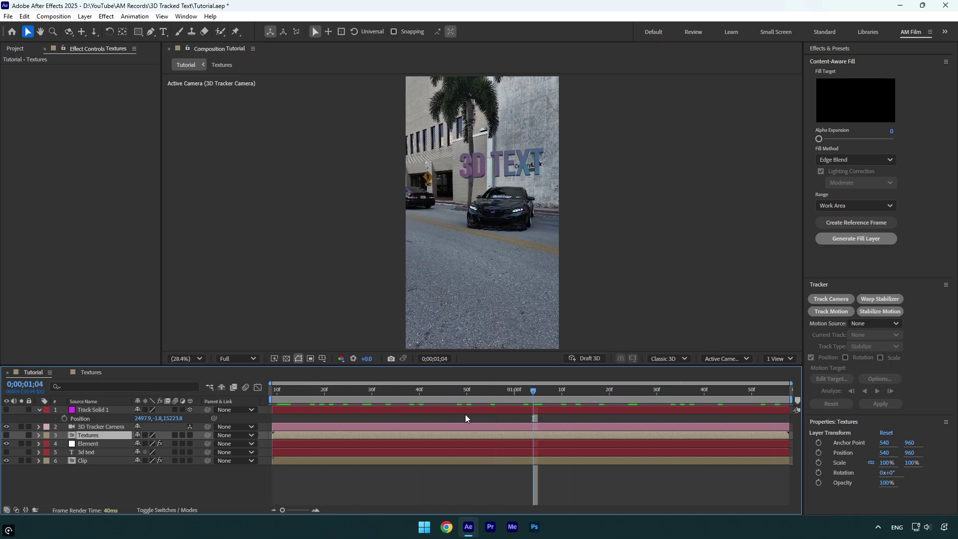
- Keyframe Element's Multi-Object 1. Rotation at 35° at the start and -53° at the end, then preview
{"action": "left_click", "coordinate": [91, 443]}
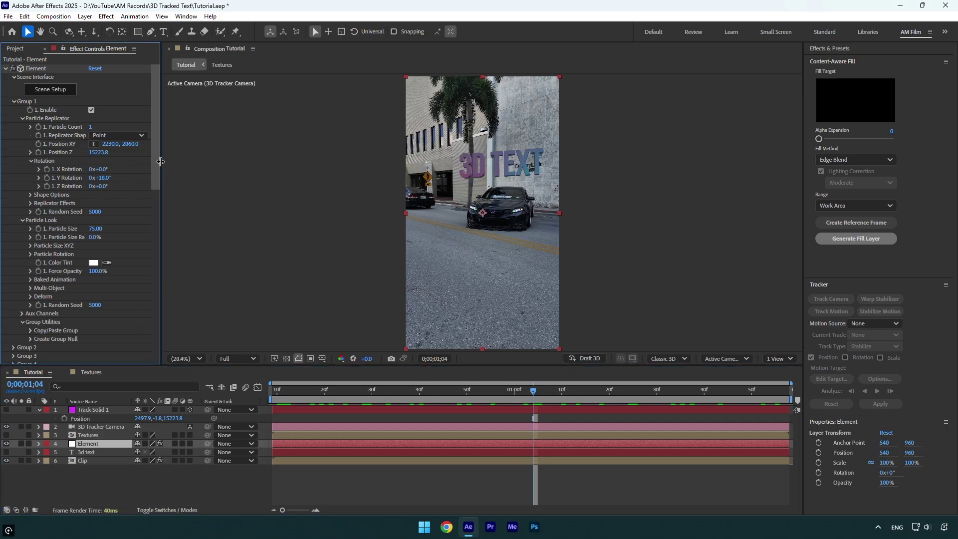
{"action": "left_click", "coordinate": [30, 288]}
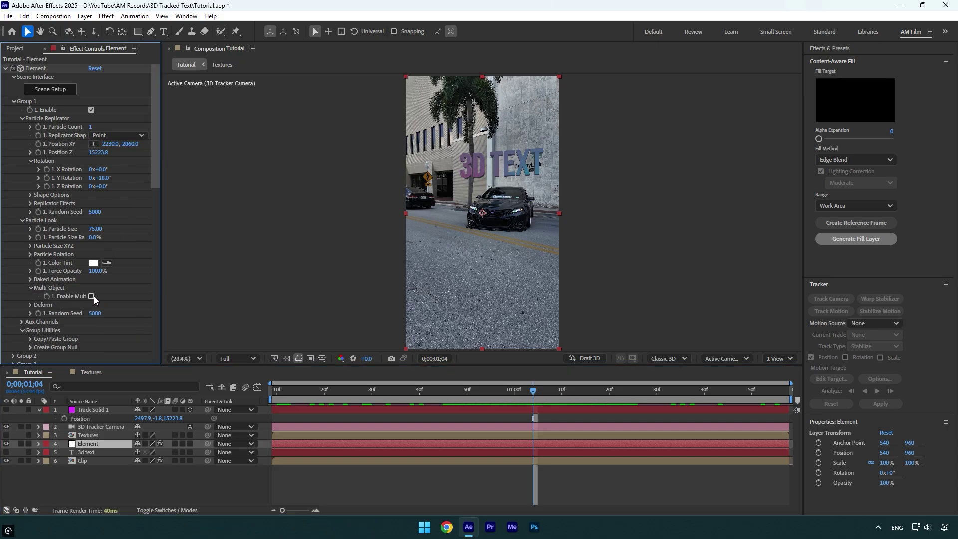
{"action": "scroll", "coordinate": [94, 297], "scroll_direction": "down", "scroll_amount": 5}
{"action": "left_click_drag", "start_coordinate": [535, 391], "coordinate": [228, 390]}
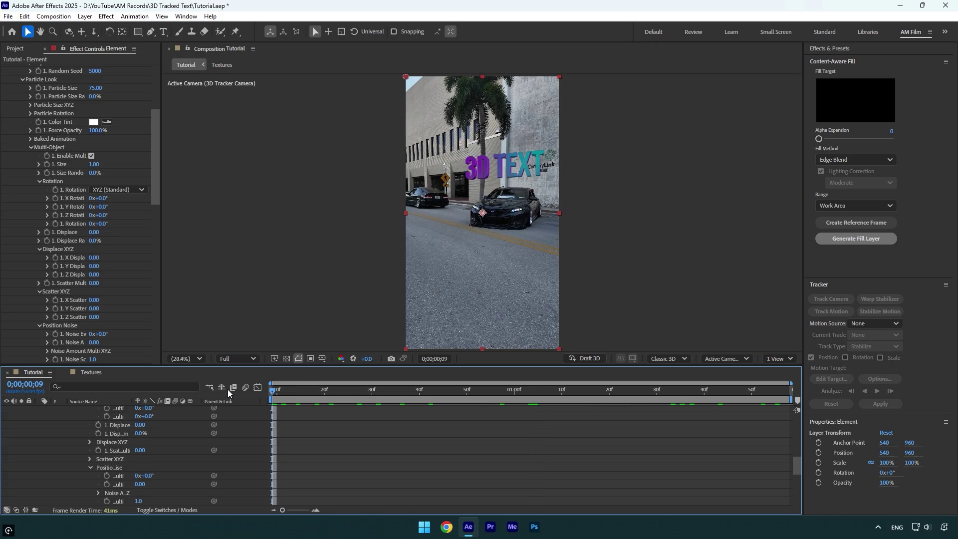
{"action": "left_click", "coordinate": [56, 224]}
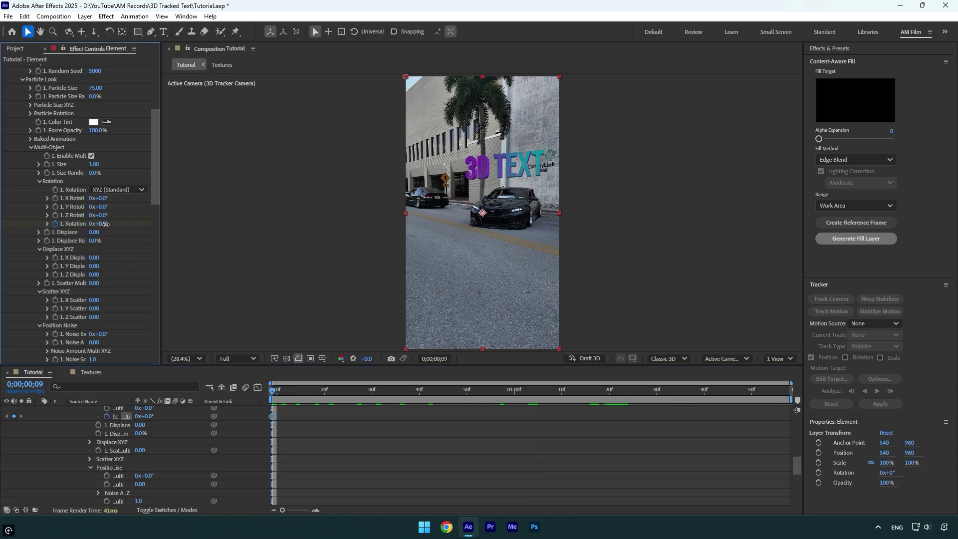
{"action": "left_click_drag", "start_coordinate": [95, 224], "coordinate": [120, 226]}
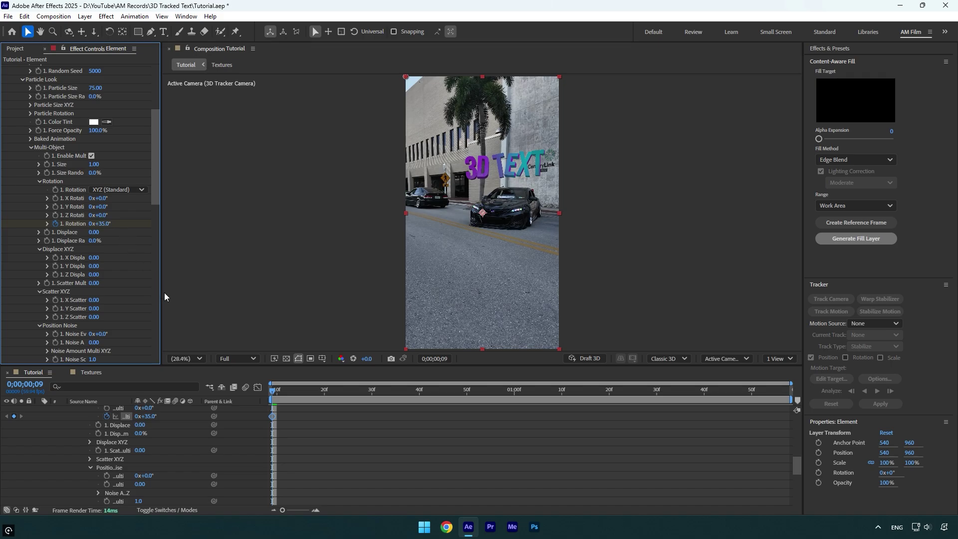
{"action": "left_click_drag", "start_coordinate": [281, 388], "coordinate": [848, 395]}
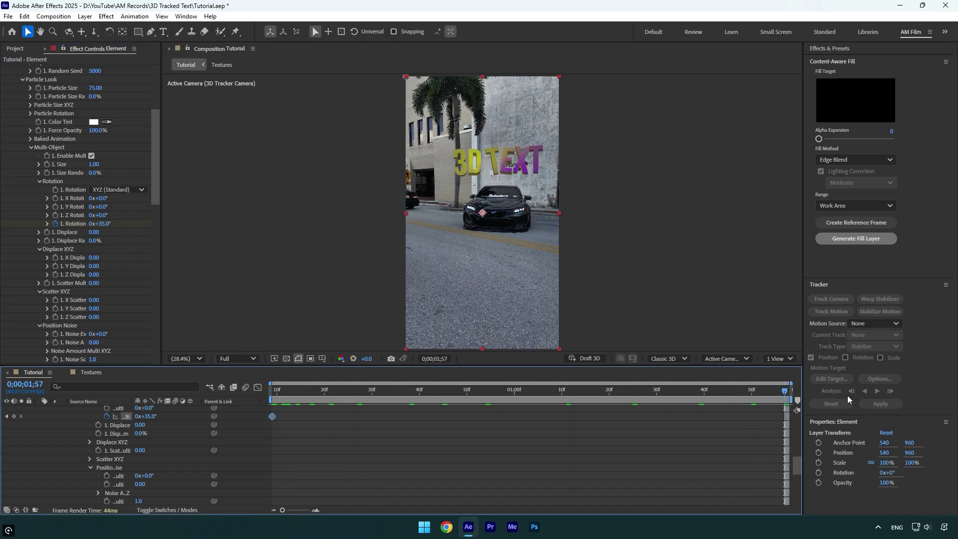
{"action": "left_click_drag", "start_coordinate": [102, 224], "coordinate": [59, 227]}
{"action": "key", "text": "space"}
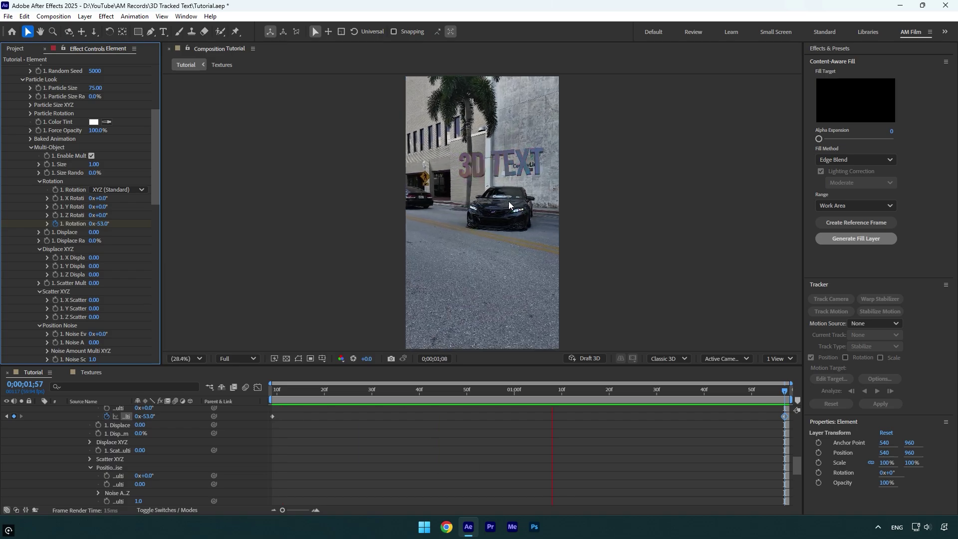
{"action": "key", "text": "space"}
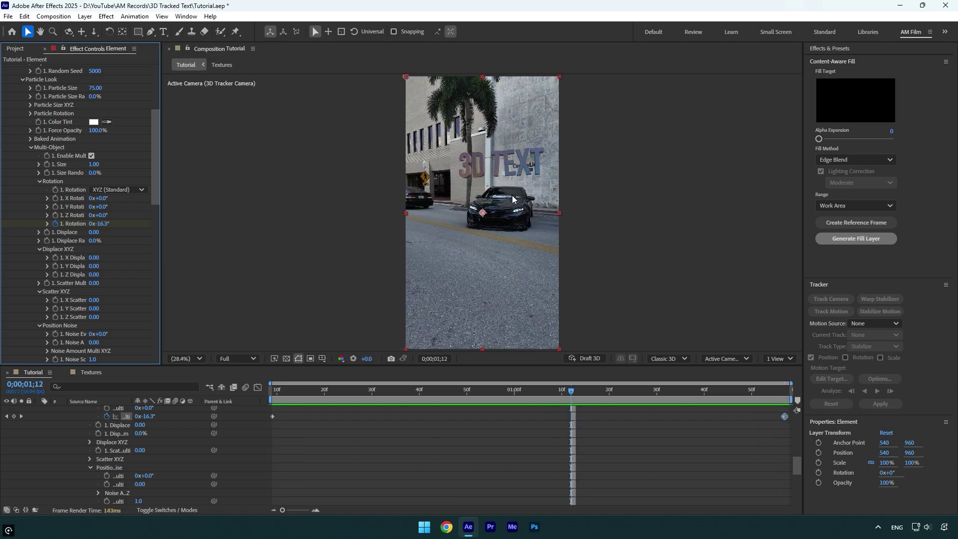
- Apply Deep Glow to the text and lower its Exposure to 0.32
{"action": "key", "text": "u"}
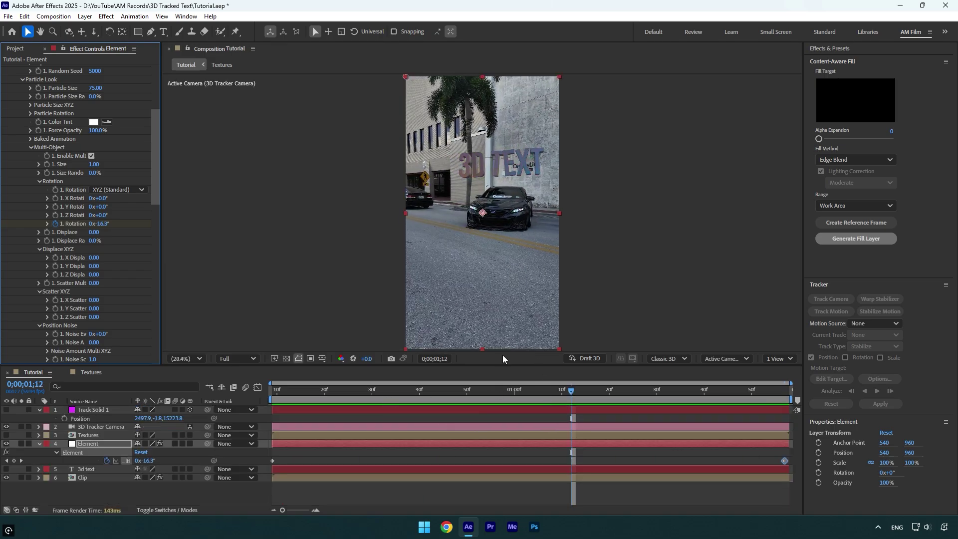
{"action": "key", "text": "ctrl+space"}
{"action": "type", "text": "deep"}
{"action": "key", "text": "Return"}
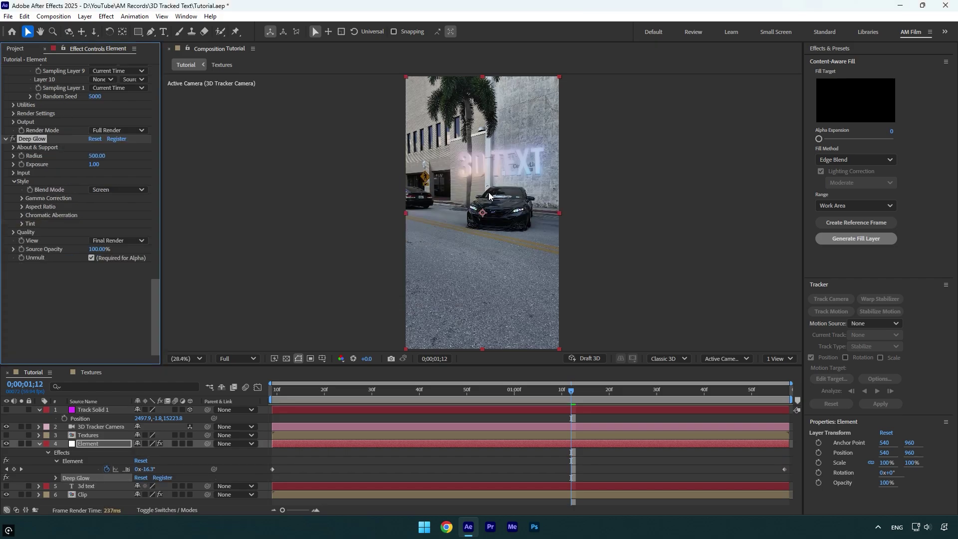
{"action": "left_click_drag", "start_coordinate": [95, 165], "coordinate": [61, 169]}
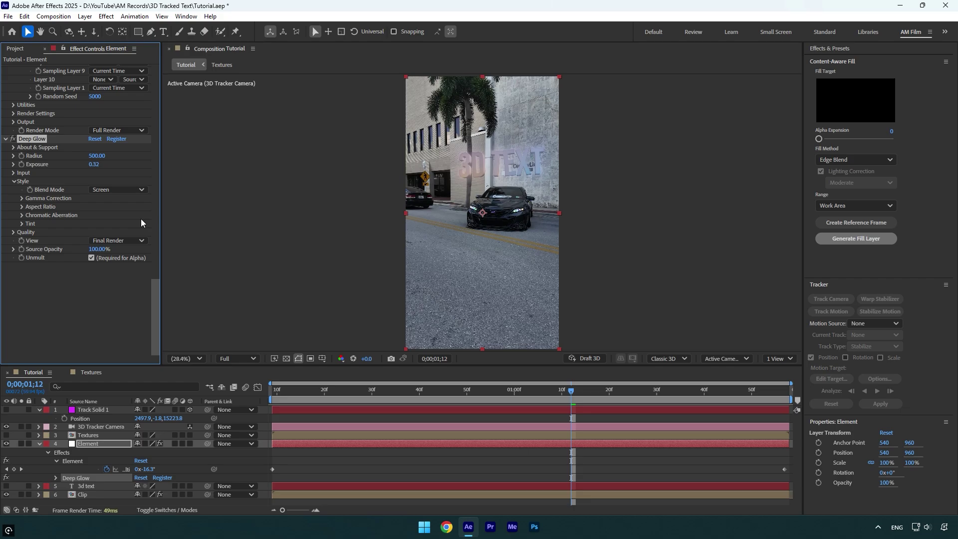
- Add Crate's Godrays with Length 400, Exposure 4.45, Decay 1.29, then preview from the start
{"action": "key", "text": "ctrl+space"}
{"action": "type", "text": "god"}
{"action": "key", "text": "Return"}
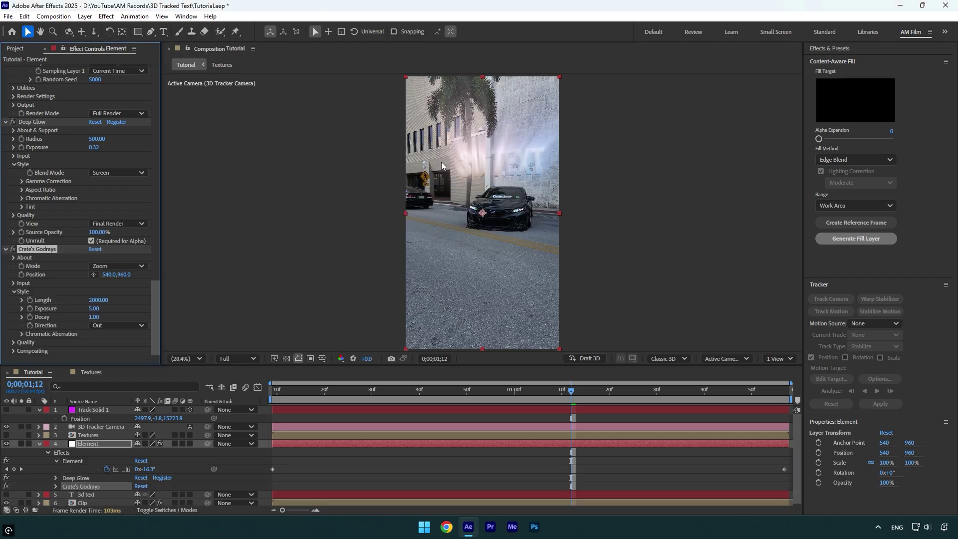
{"action": "left_click_drag", "start_coordinate": [94, 317], "coordinate": [75, 302]}
{"action": "left_click_drag", "start_coordinate": [124, 275], "coordinate": [100, 275]}
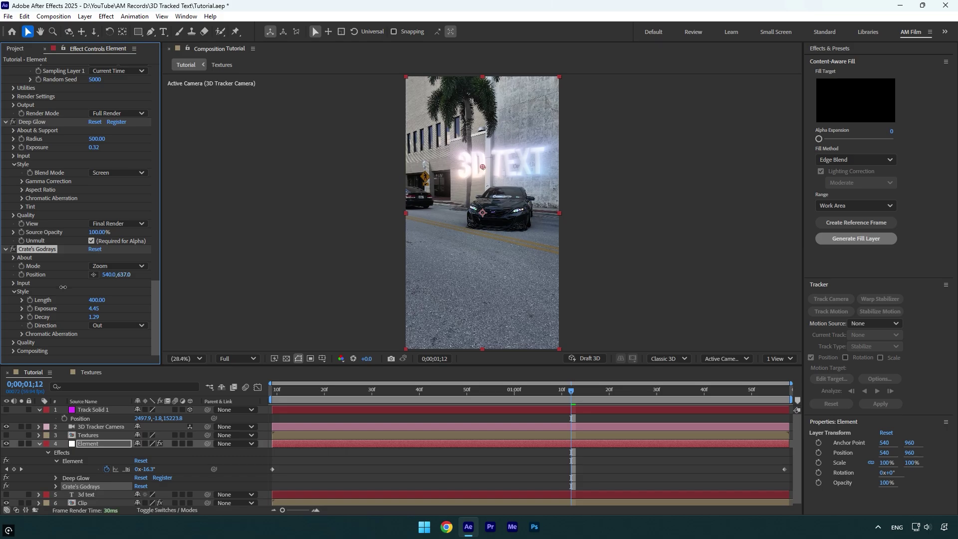
{"action": "left_click_drag", "start_coordinate": [572, 391], "coordinate": [274, 392]}
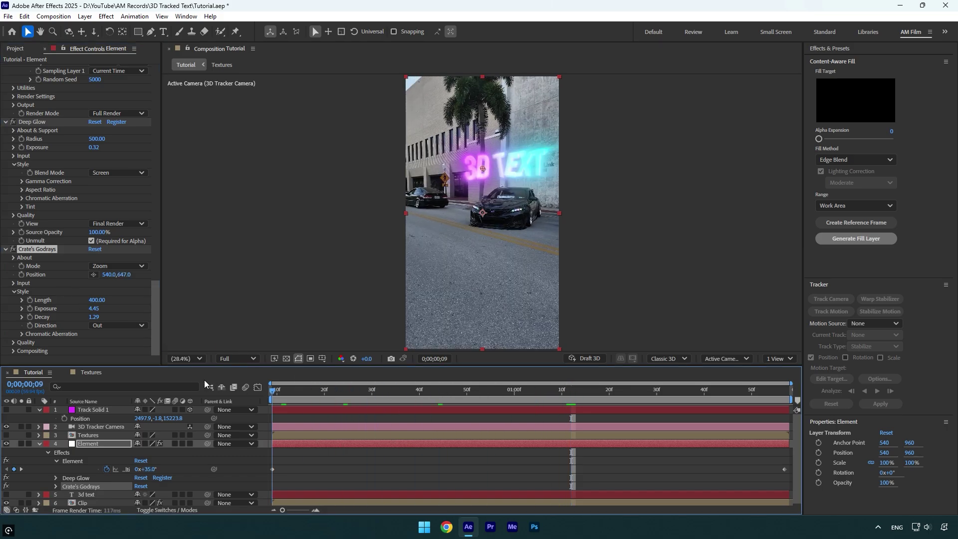
{"action": "key", "text": "space"}
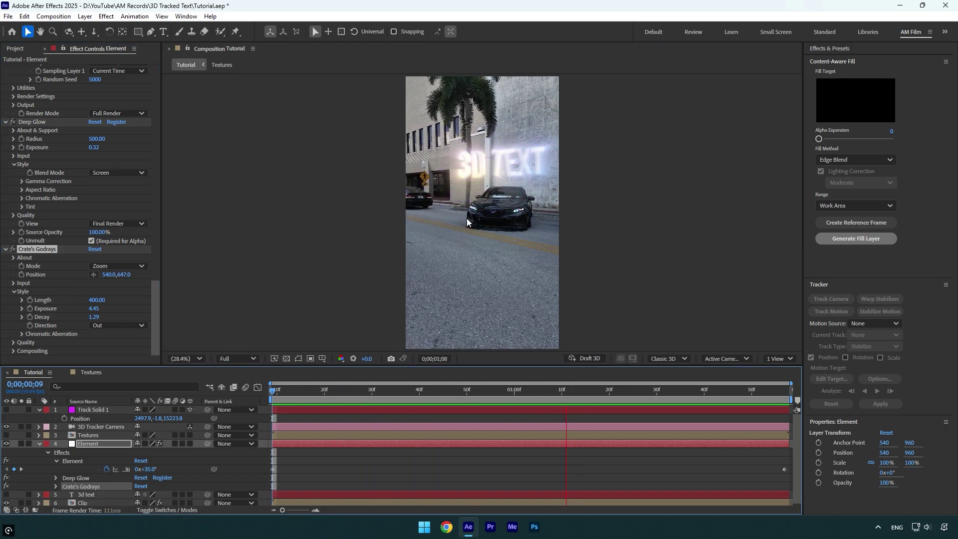